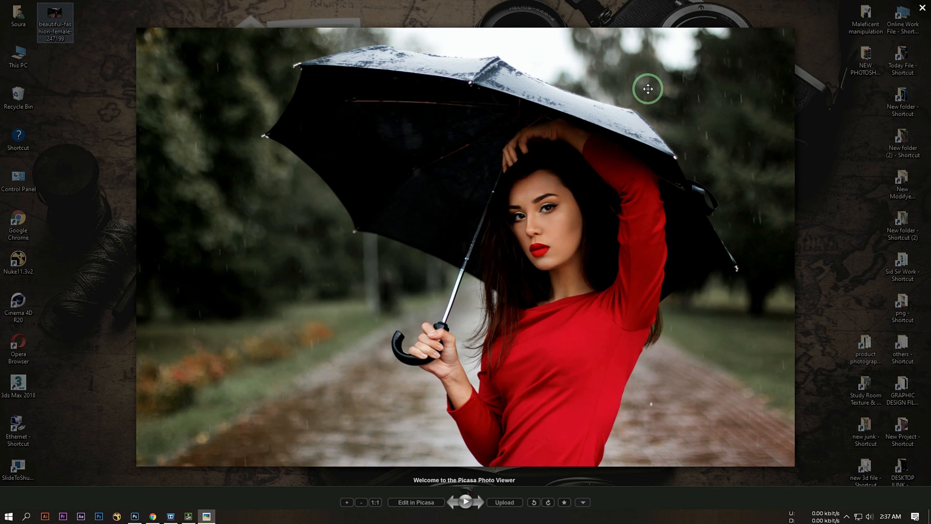
Inspect the portrait of the woman with the umbrella up close in the photo viewer and close it.
{"action": "scroll", "coordinate": [495, 230], "scroll_direction": "up", "scroll_amount": 5}
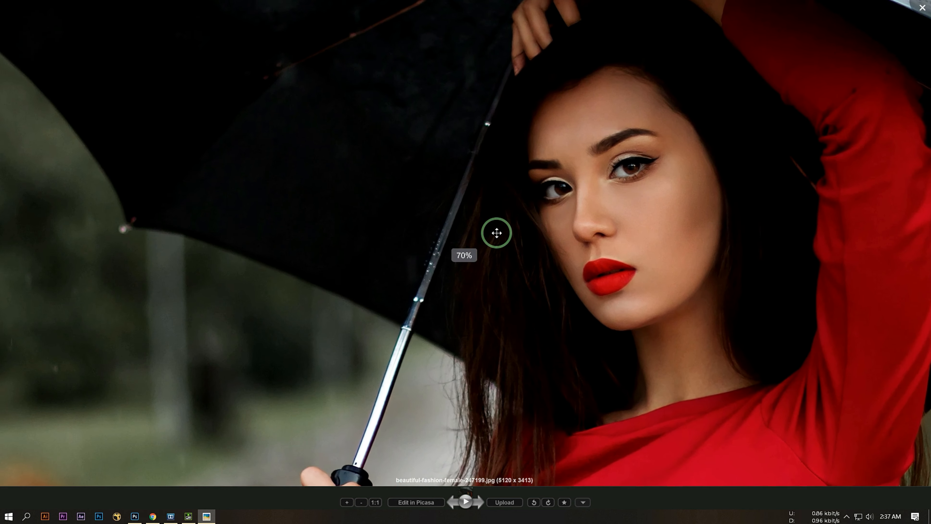
{"action": "scroll", "coordinate": [547, 225], "scroll_direction": "down", "scroll_amount": 4}
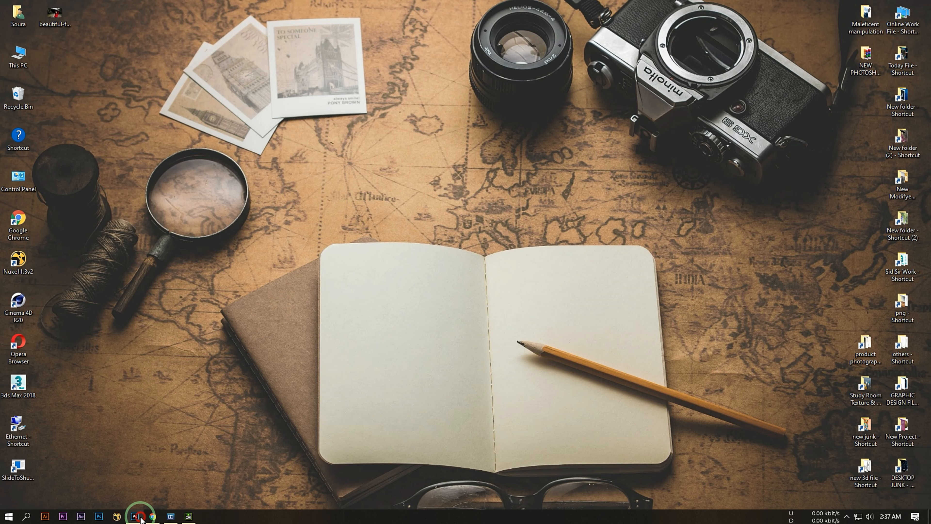
{"action": "left_click", "coordinate": [135, 515]}
{"action": "left_click", "coordinate": [882, 5]}
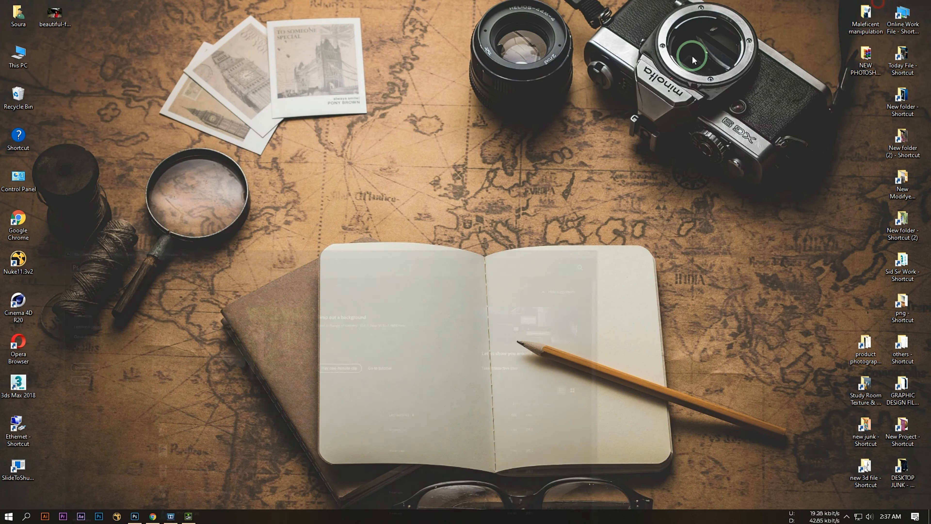
{"action": "double_click", "coordinate": [52, 17]}
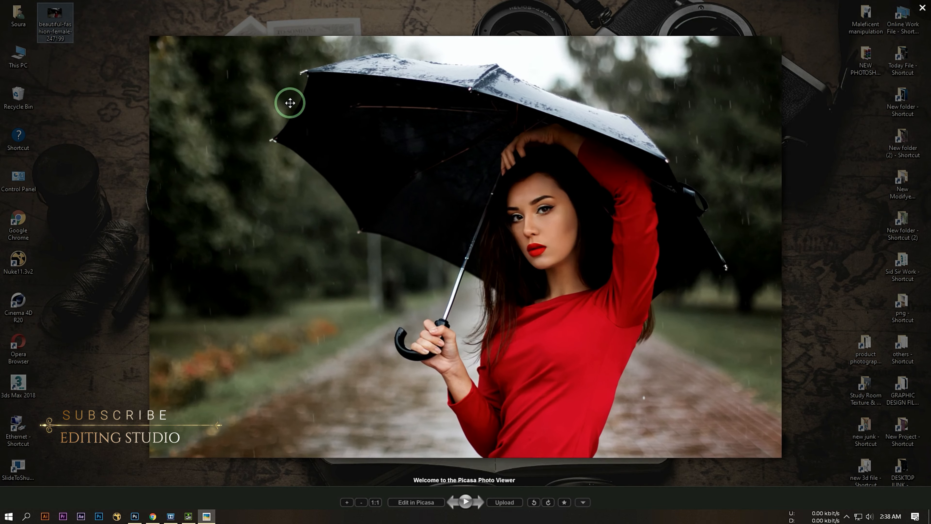
{"action": "left_click", "coordinate": [924, 7]}
Open beautiful-fashion-female-247199.jpg from the desktop in Photoshop and add a new empty layer above the background.
{"action": "left_click_drag", "start_coordinate": [45, 22], "coordinate": [258, 255]}
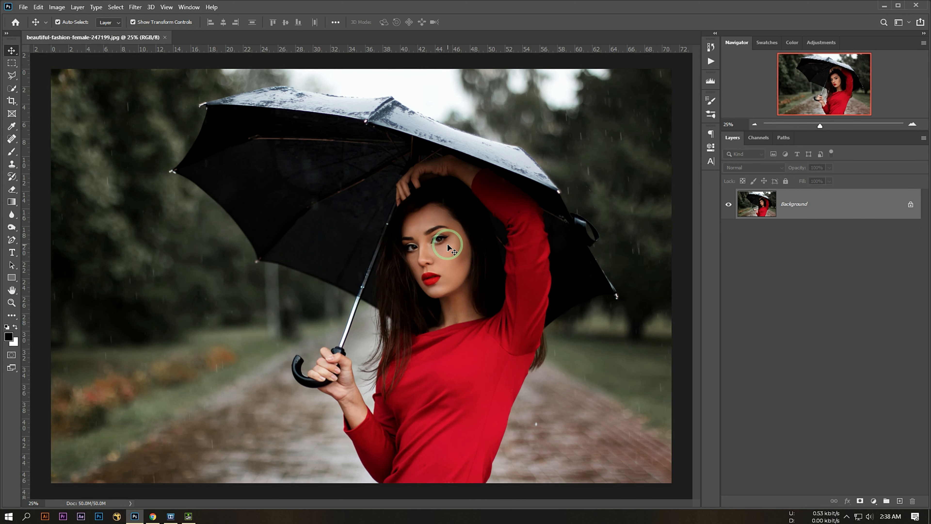
{"action": "key", "text": "ctrl+plus"}
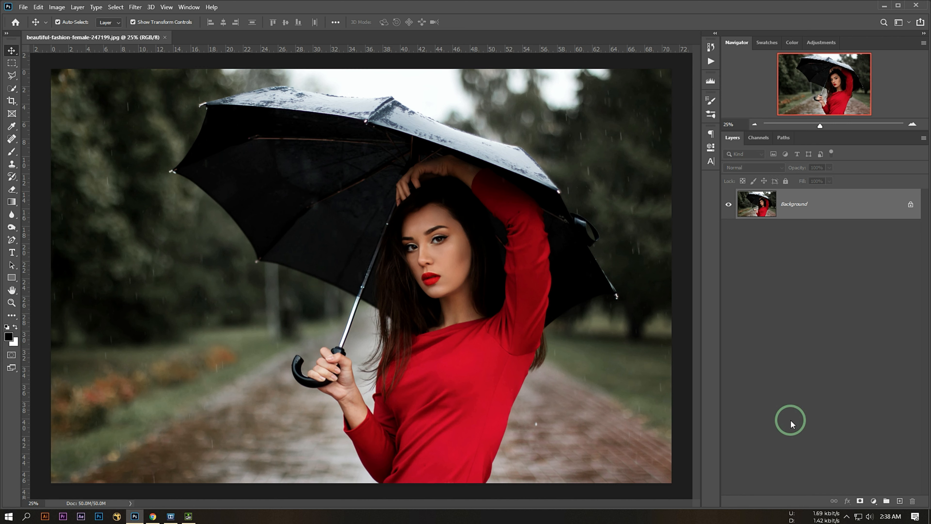
{"action": "left_click", "coordinate": [900, 501]}
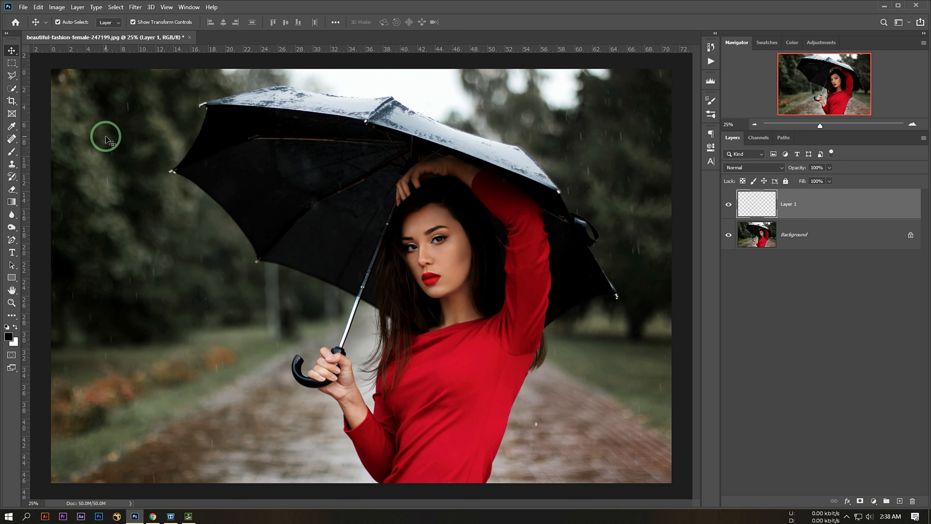
Select a large rectangle over the middle of the photo, fill it with black on the new layer, and deselect.
{"action": "left_click", "coordinate": [11, 64]}
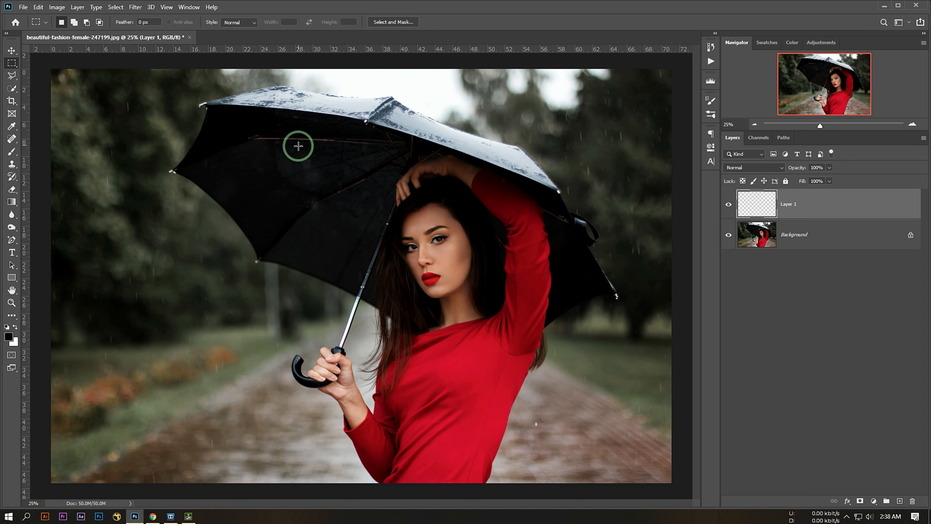
{"action": "left_click_drag", "start_coordinate": [185, 151], "coordinate": [542, 361]}
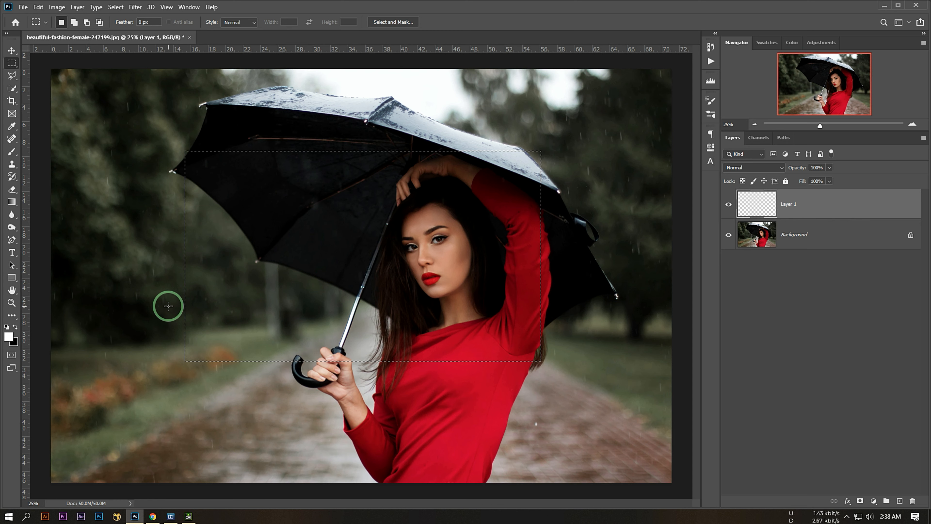
{"action": "left_click", "coordinate": [15, 326]}
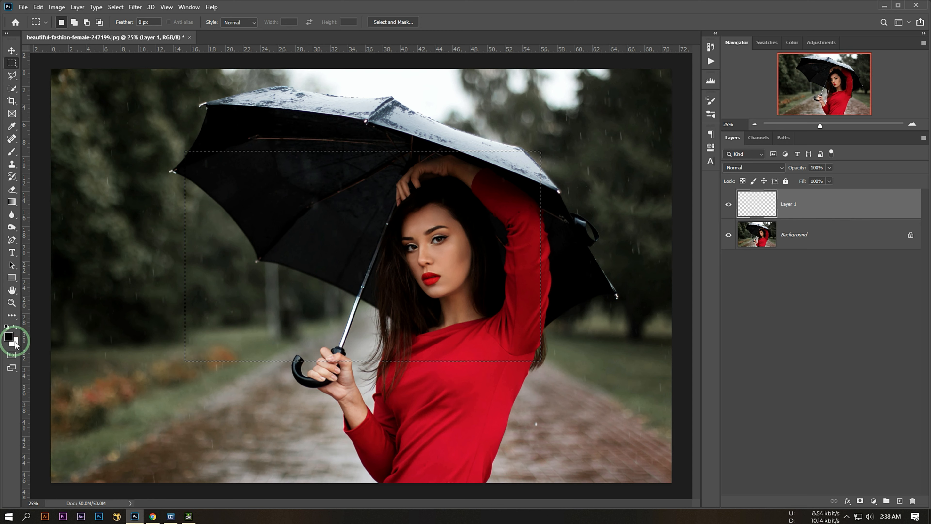
{"action": "left_click", "coordinate": [15, 326]}
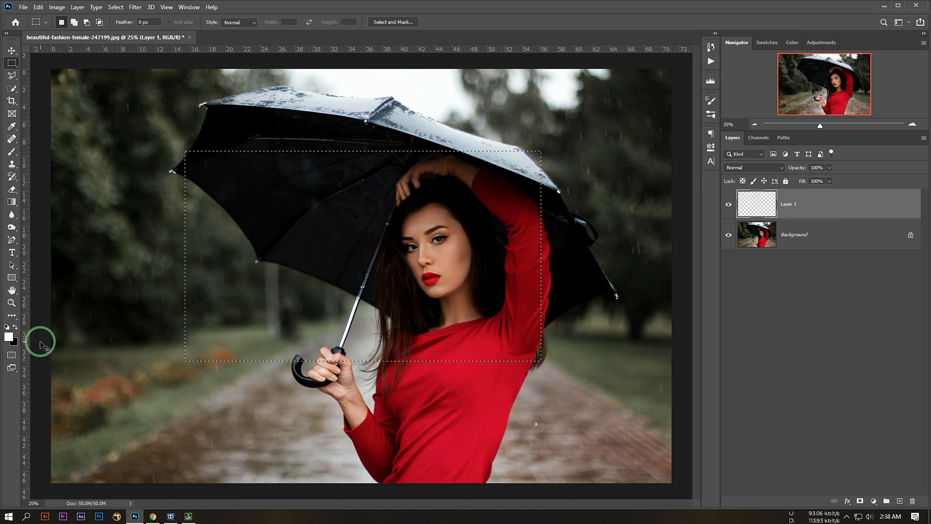
{"action": "key", "text": "ctrl+BackSpace"}
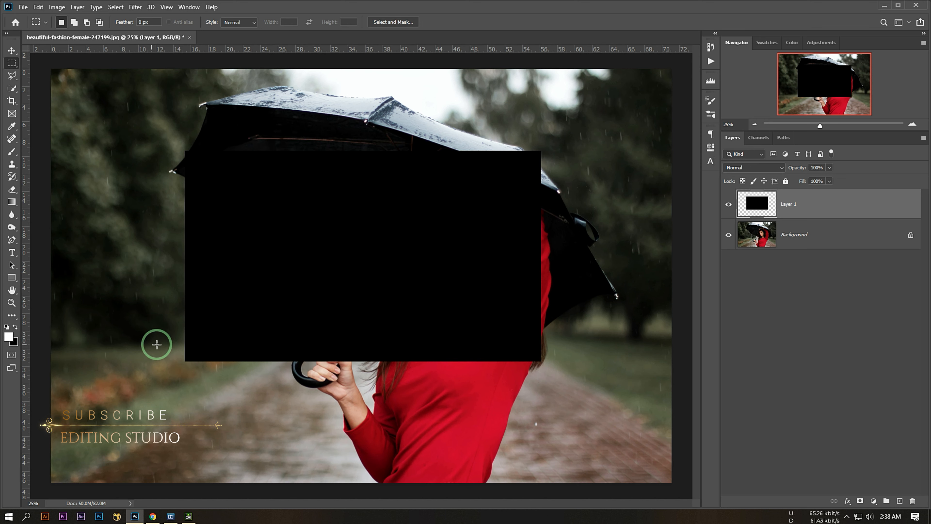
{"action": "key", "text": "v"}
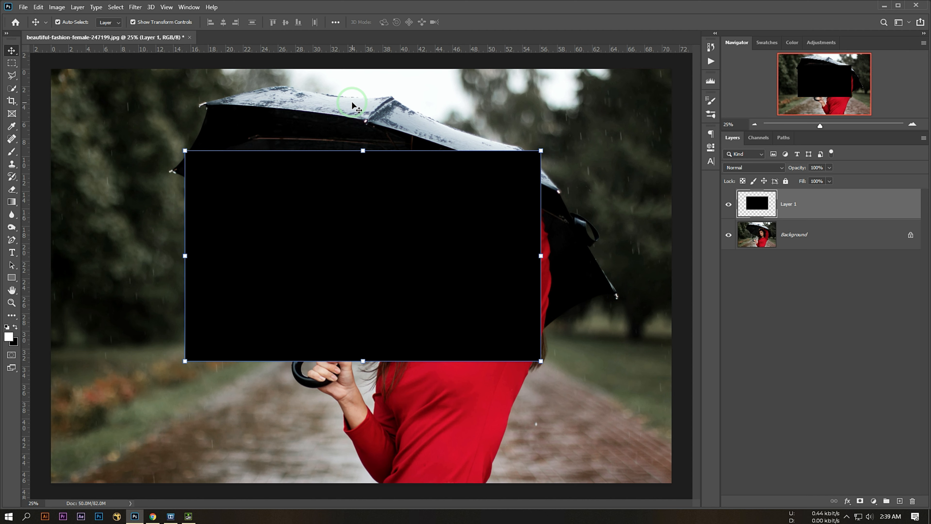
Apply Add Noise to the black rectangle with an amount of 250% and Uniform distribution.
{"action": "left_click", "coordinate": [140, 8]}
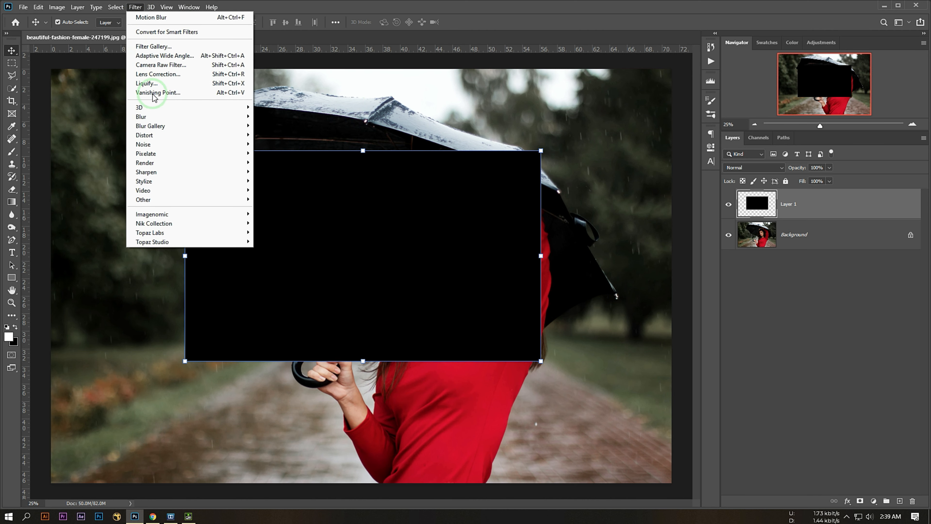
{"action": "mouse_move", "coordinate": [173, 144]}
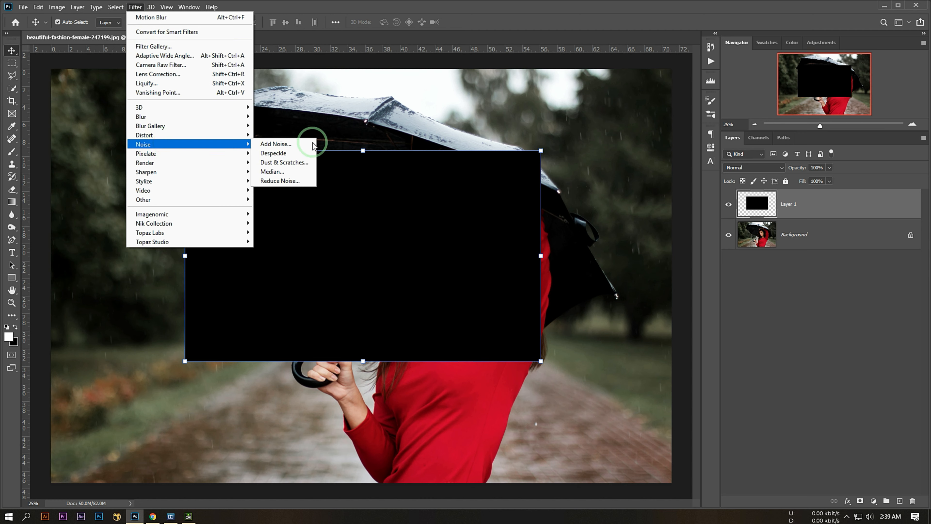
{"action": "left_click", "coordinate": [292, 144]}
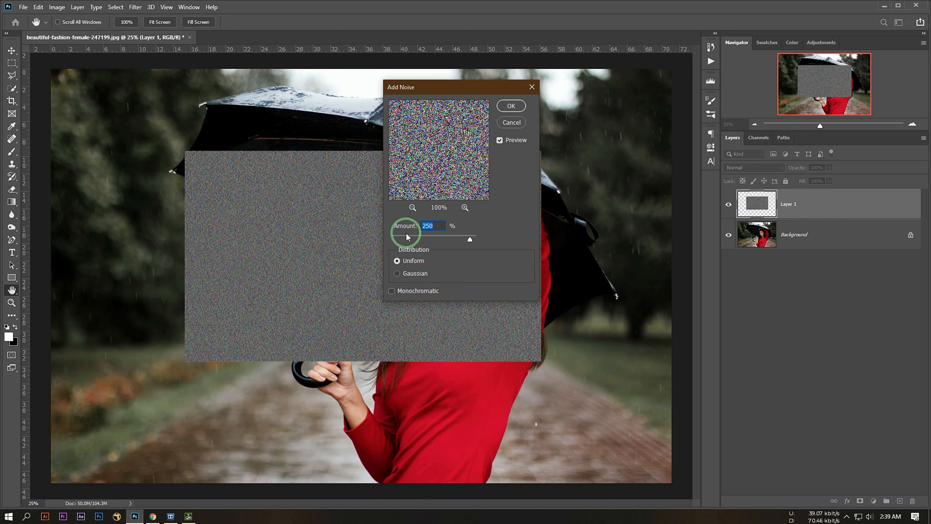
{"action": "mouse_move", "coordinate": [470, 239]}
{"action": "left_mouse_down"}
{"action": "mouse_move", "coordinate": [436, 240]}
{"action": "mouse_move", "coordinate": [467, 245]}
{"action": "left_mouse_up"}
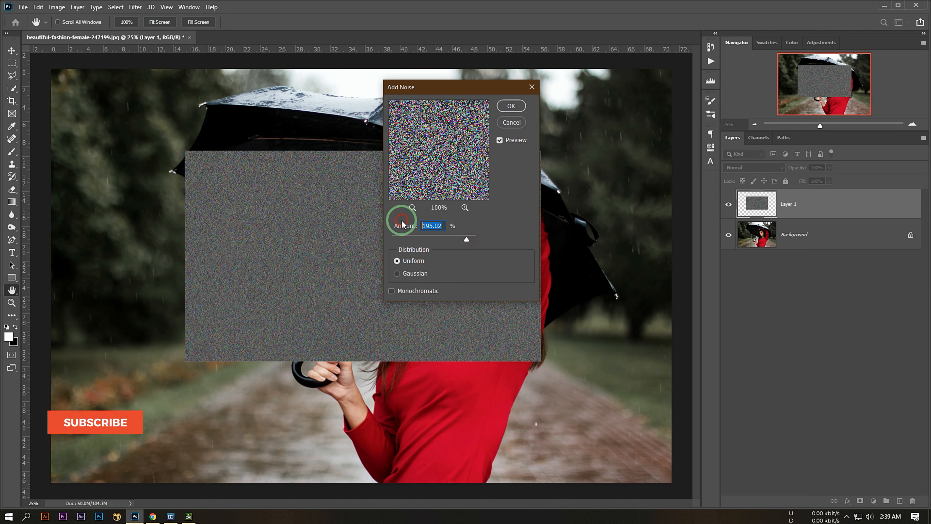
{"action": "type", "text": "250"}
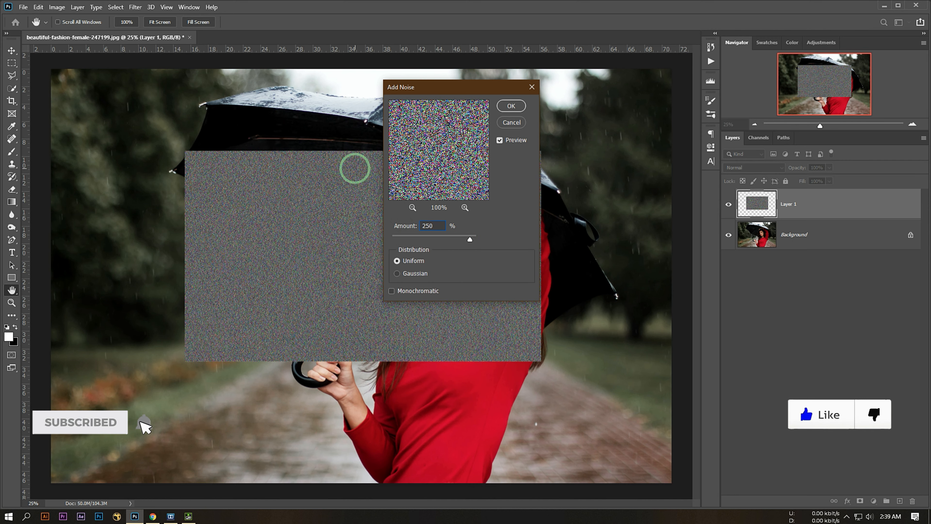
{"action": "left_click", "coordinate": [402, 272]}
{"action": "left_click", "coordinate": [413, 261]}
{"action": "left_click", "coordinate": [510, 106]}
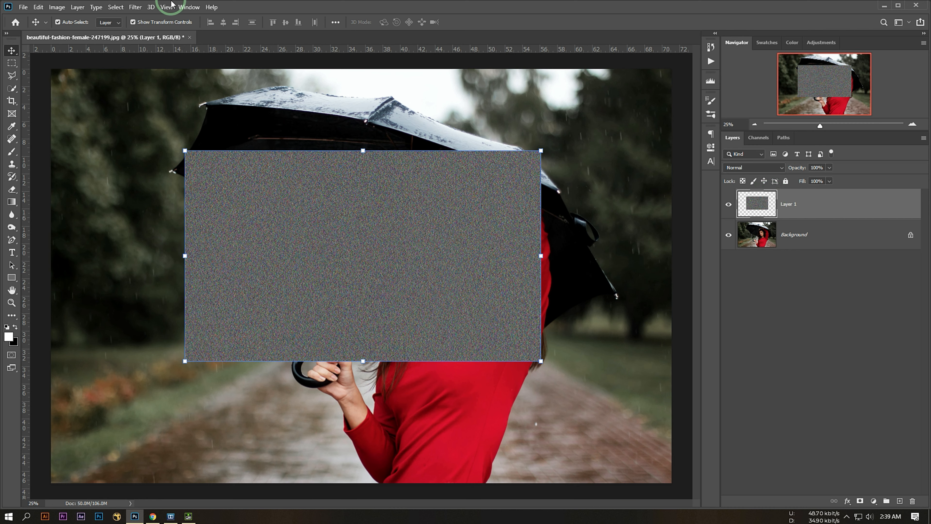
Desaturate the coloured noise on the rectangle layer.
{"action": "left_click", "coordinate": [57, 7]}
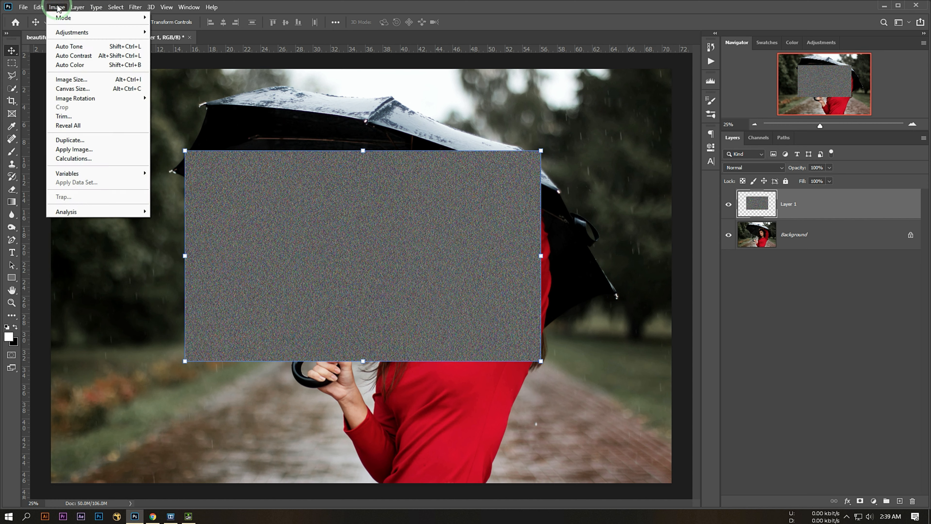
{"action": "left_click", "coordinate": [69, 33]}
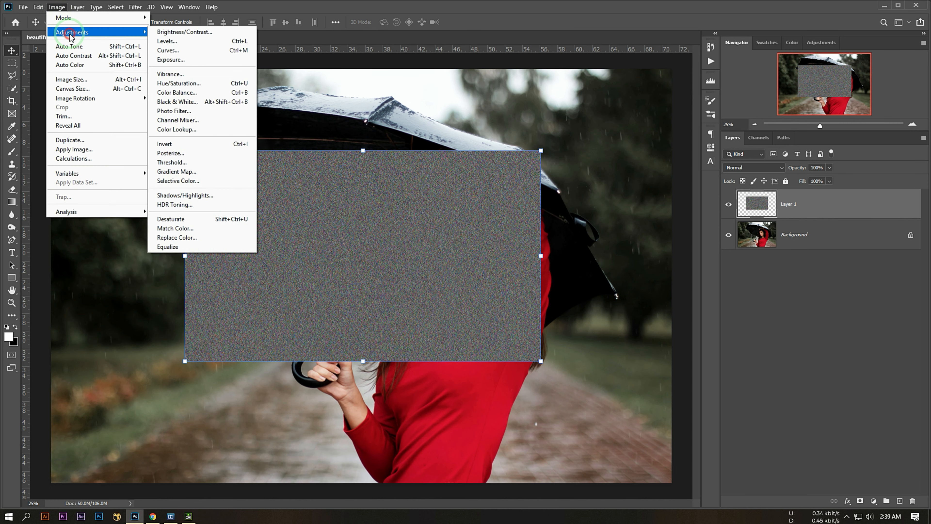
{"action": "left_click", "coordinate": [228, 225]}
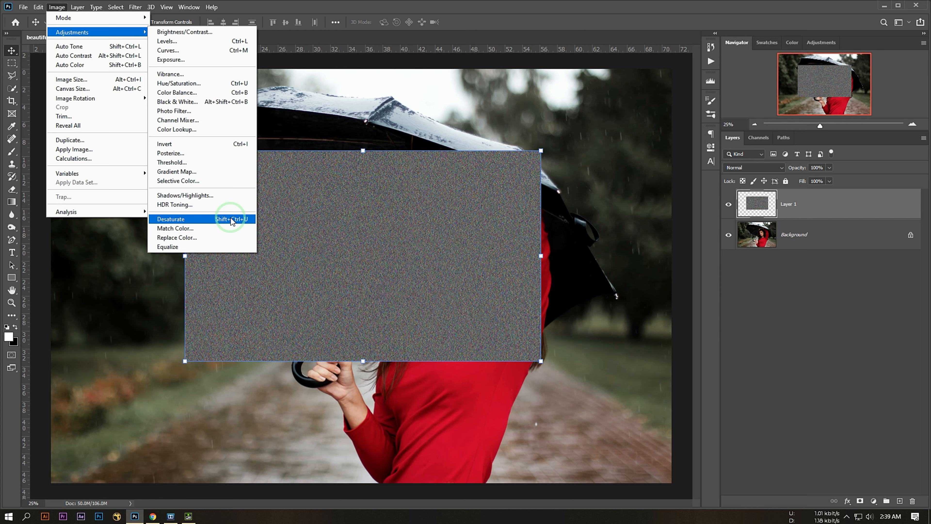
{"action": "left_click", "coordinate": [231, 220]}
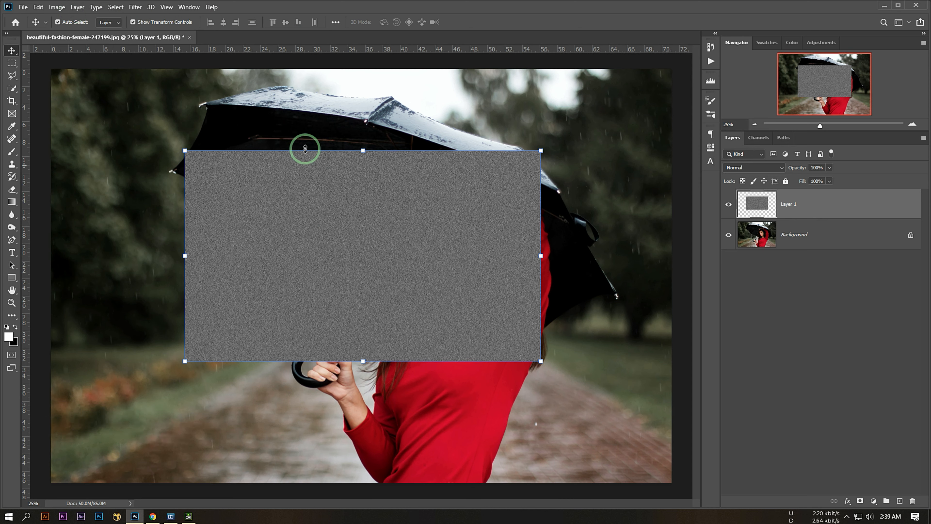
Adjust the noise layer's Levels with black input level 115 and white input level 200.
{"action": "left_click", "coordinate": [58, 8]}
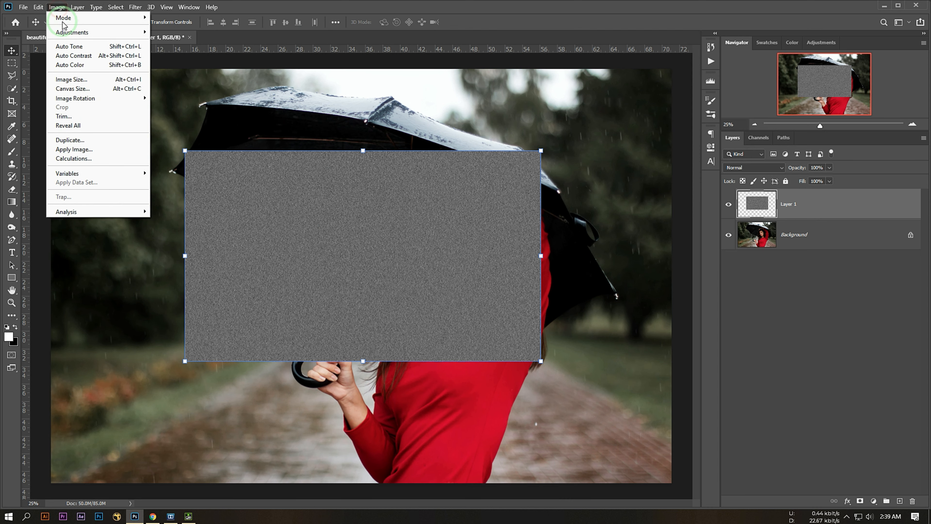
{"action": "mouse_move", "coordinate": [69, 32]}
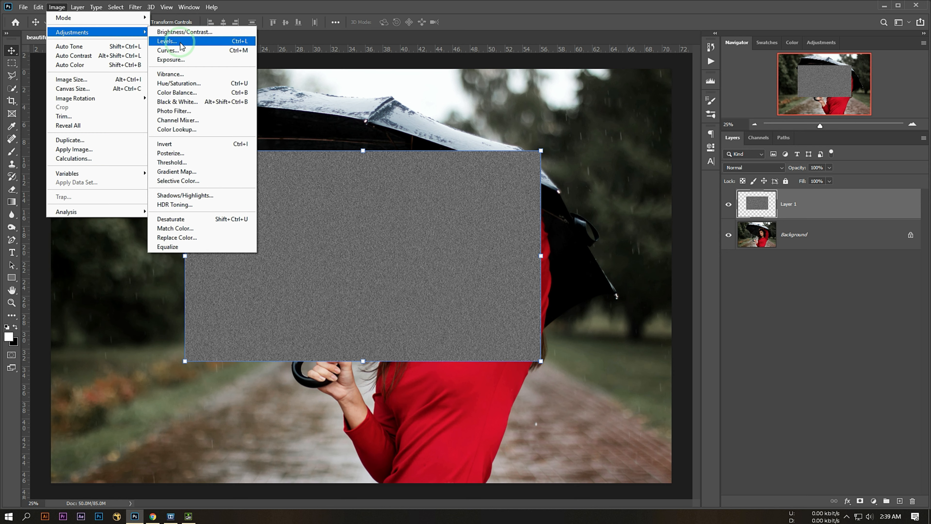
{"action": "left_click", "coordinate": [194, 42]}
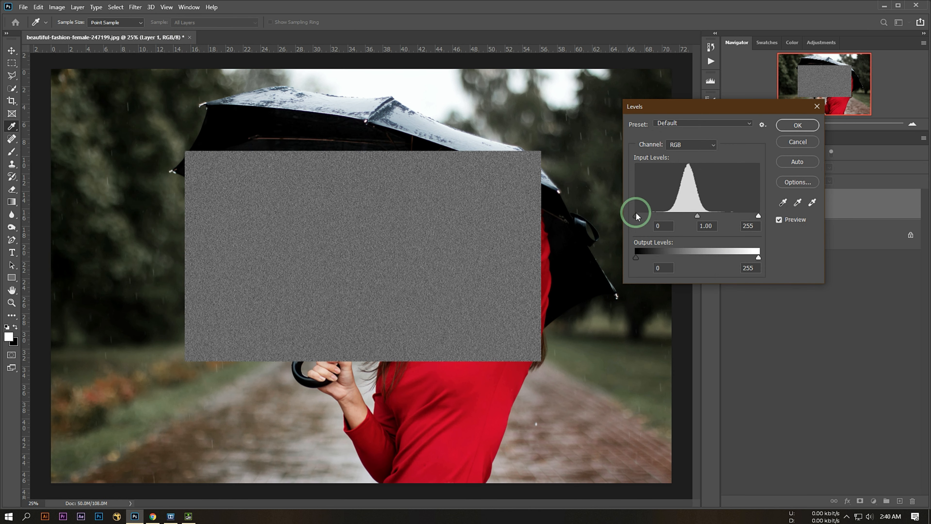
{"action": "left_click_drag", "start_coordinate": [636, 214], "coordinate": [692, 220]}
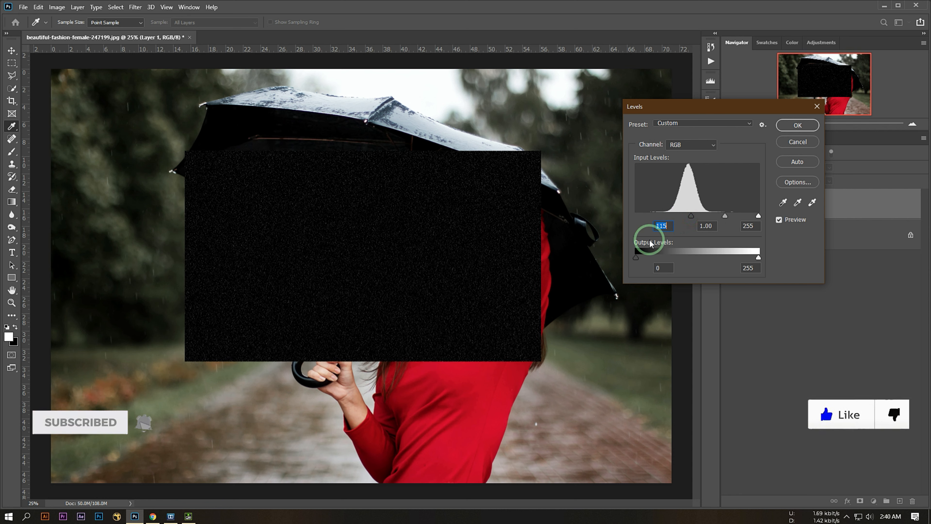
{"action": "left_click_drag", "start_coordinate": [759, 216], "coordinate": [732, 217]}
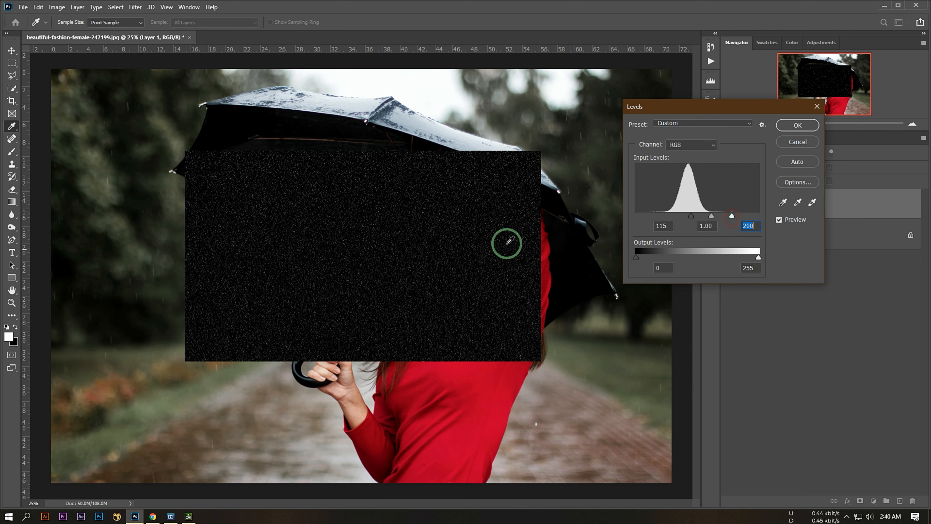
{"action": "left_click", "coordinate": [798, 126]}
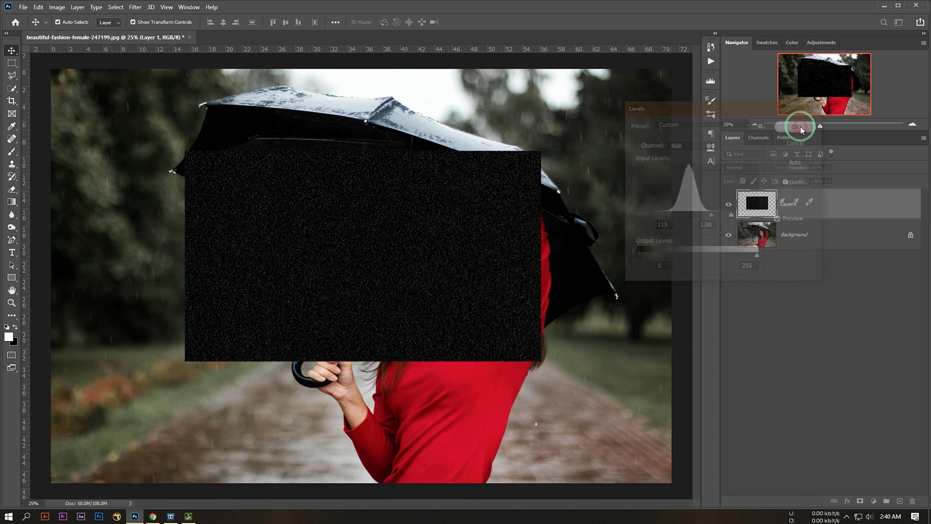
{"action": "key", "text": "v"}
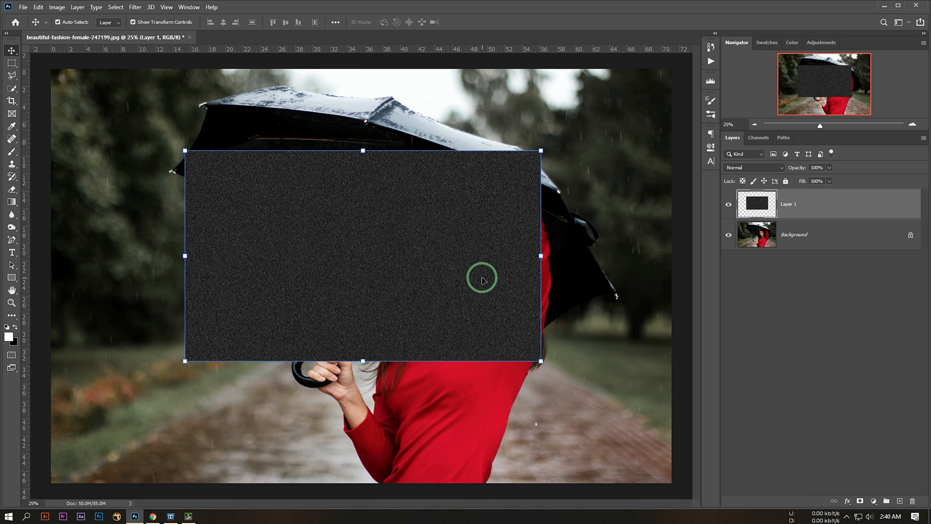
Apply Motion Blur to the noise layer with an angle of 60° and a distance of 25 pixels.
{"action": "left_click", "coordinate": [135, 8]}
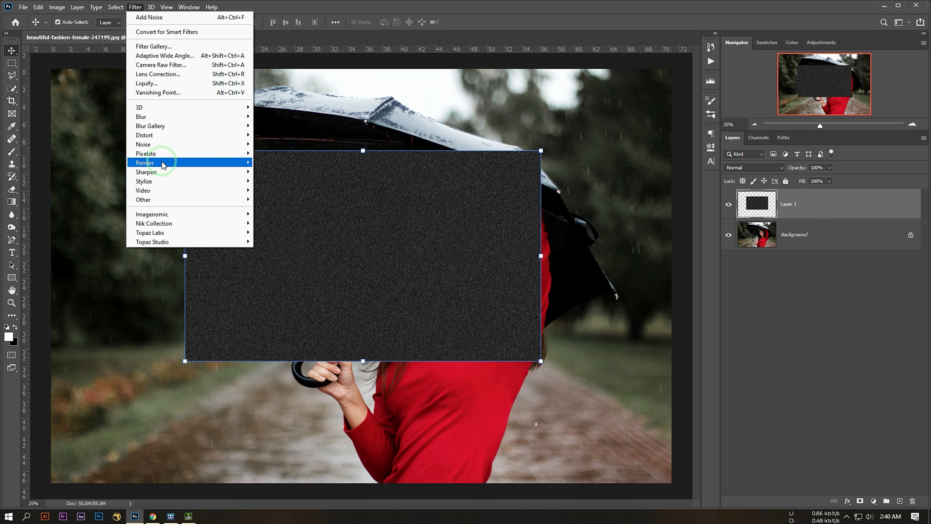
{"action": "mouse_move", "coordinate": [171, 118]}
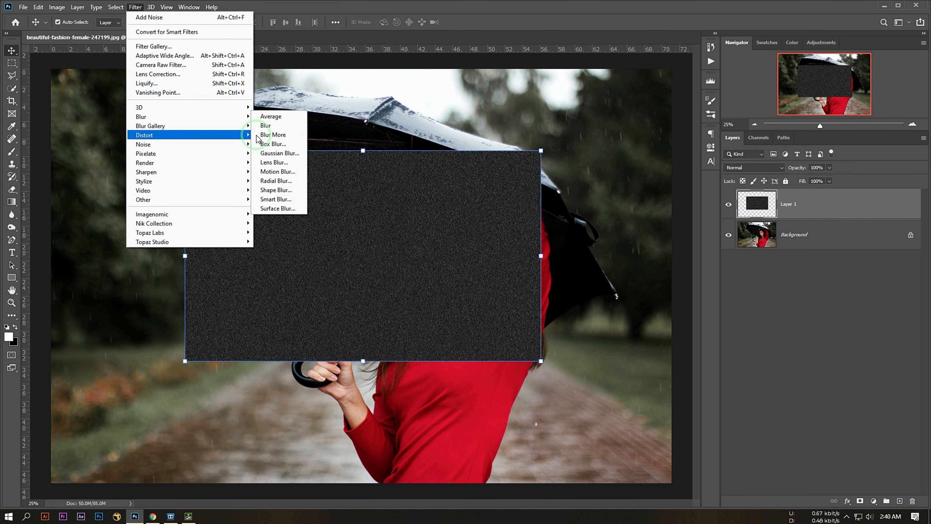
{"action": "left_click", "coordinate": [281, 171]}
{"action": "left_click", "coordinate": [642, 255]}
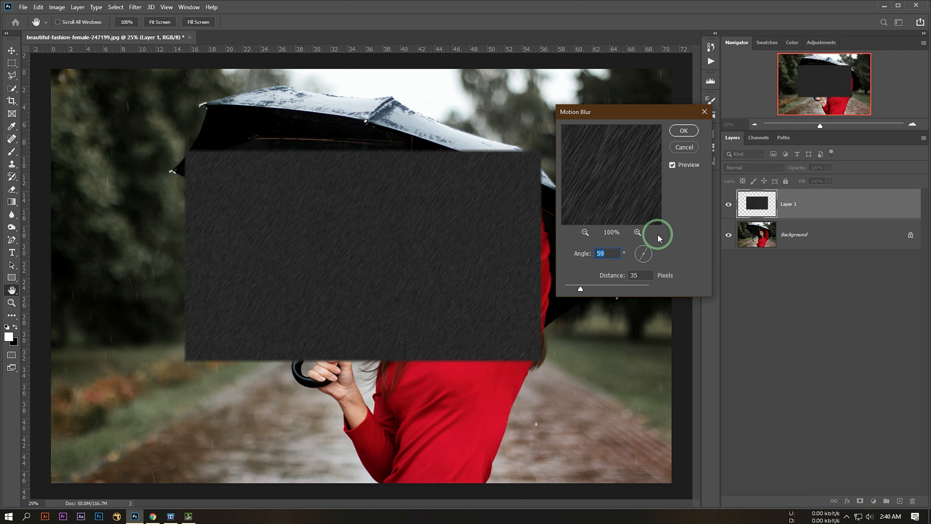
{"action": "left_click", "coordinate": [640, 257]}
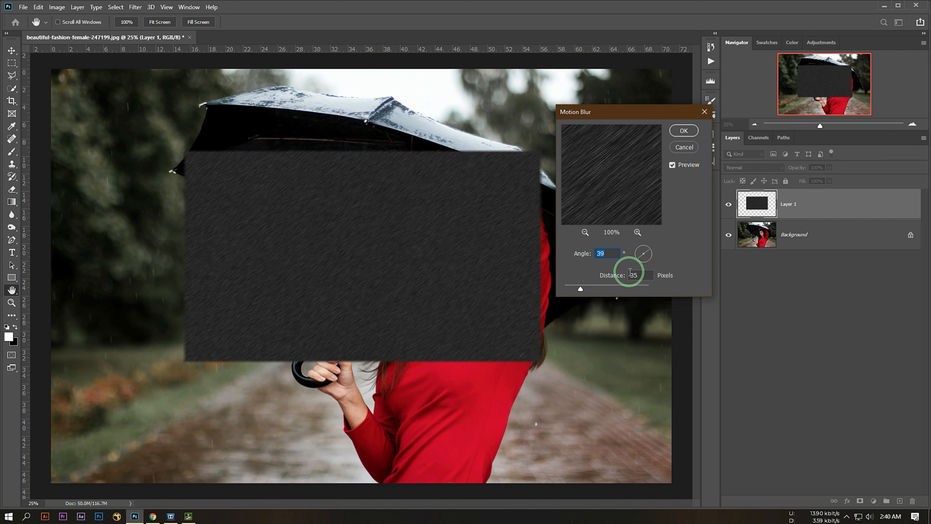
{"action": "left_click_drag", "start_coordinate": [639, 261], "coordinate": [642, 267]}
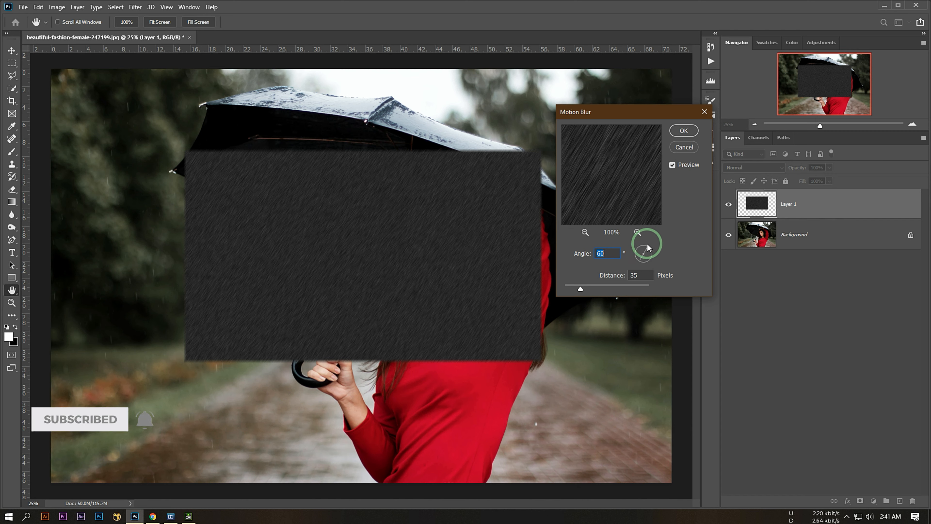
{"action": "left_click", "coordinate": [574, 288]}
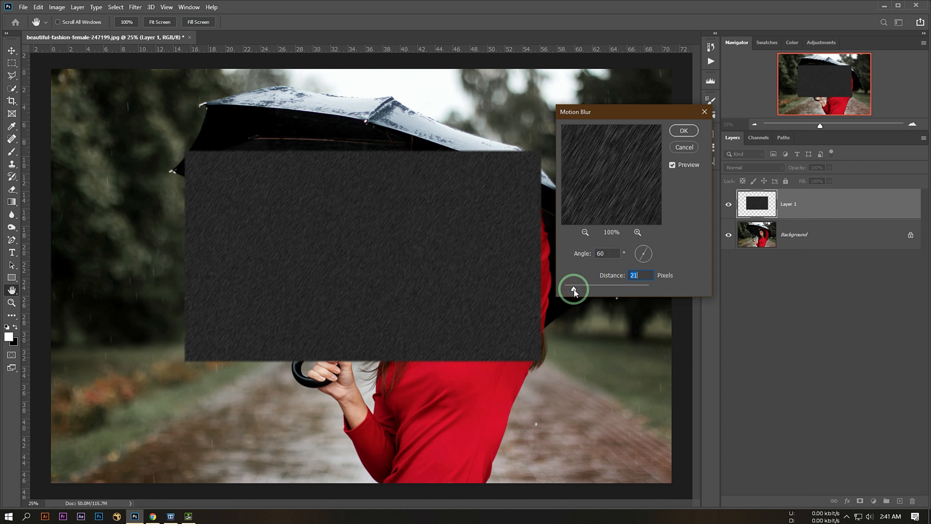
{"action": "left_click_drag", "start_coordinate": [574, 290], "coordinate": [568, 290]}
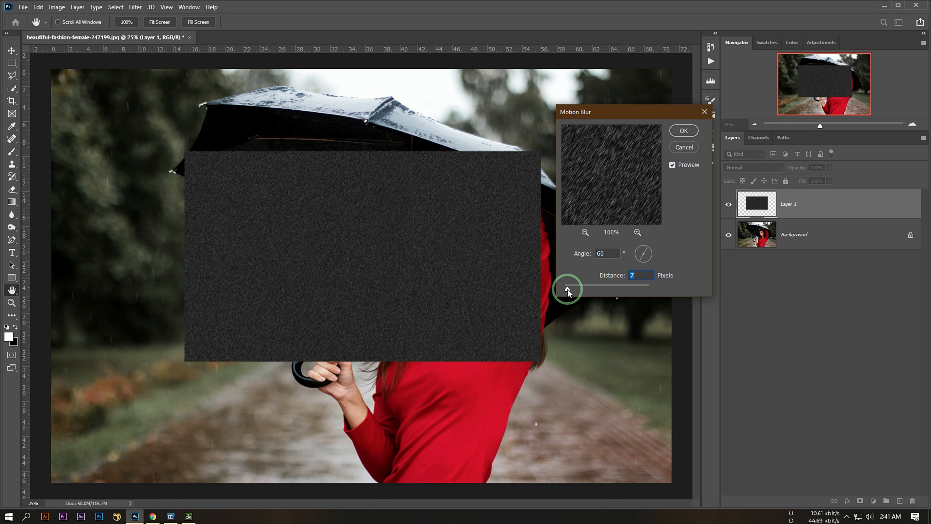
{"action": "left_click_drag", "start_coordinate": [567, 290], "coordinate": [579, 291]}
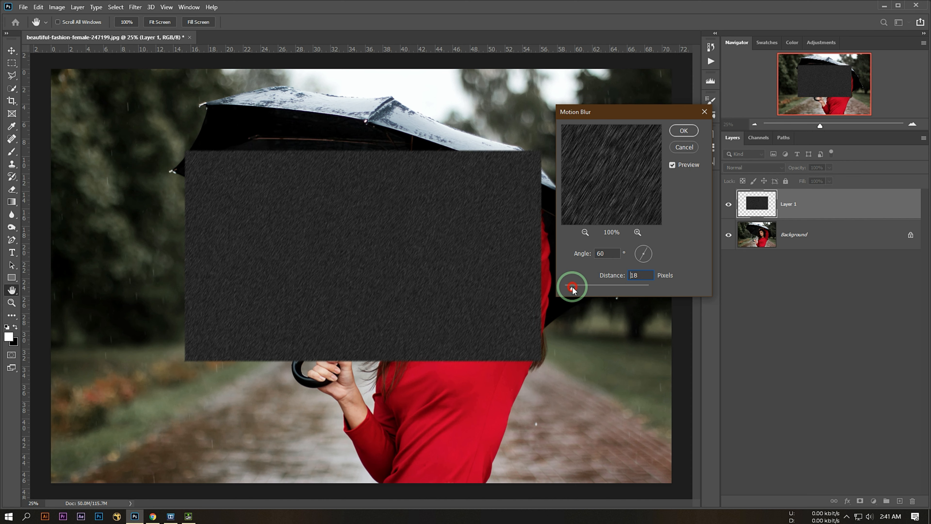
{"action": "left_click", "coordinate": [618, 272]}
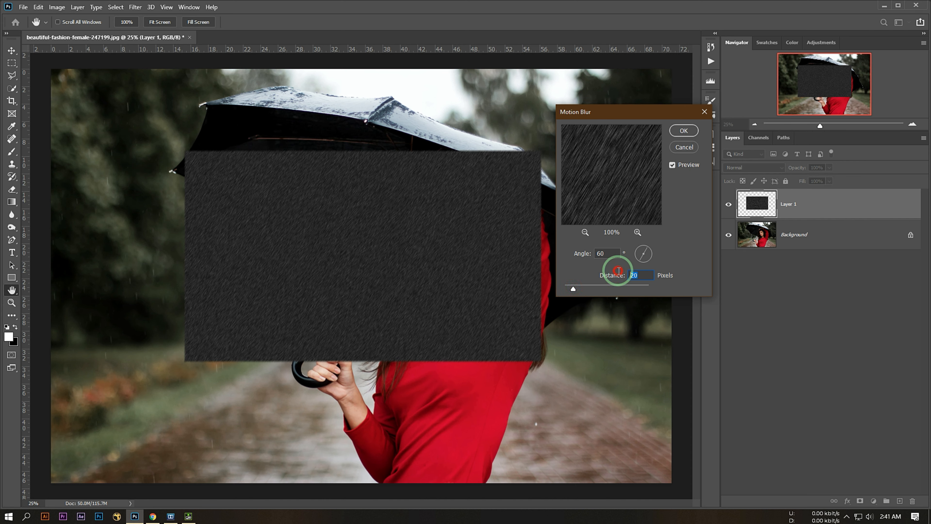
{"action": "type", "text": "25"}
{"action": "left_click", "coordinate": [684, 131]}
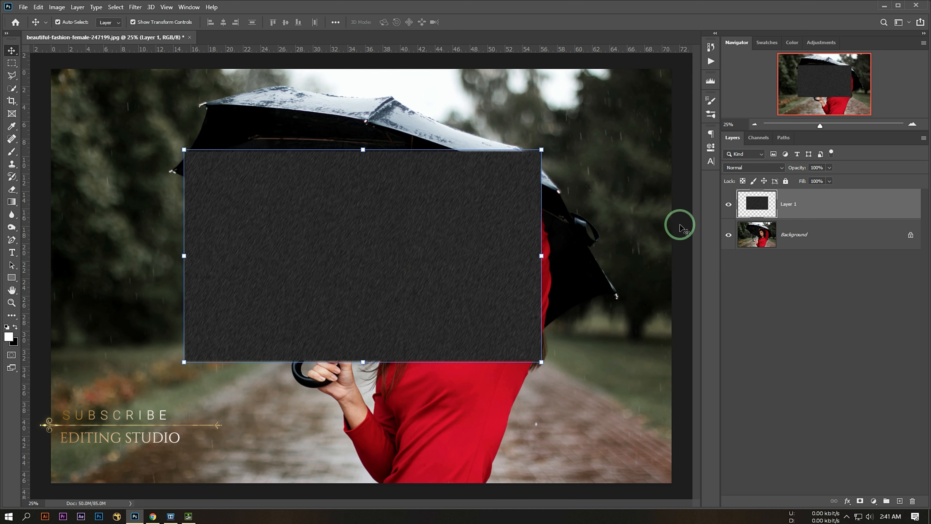
Set the noise layer's blend mode to Screen and move it to the photo's upper-left corner.
{"action": "left_click", "coordinate": [779, 167]}
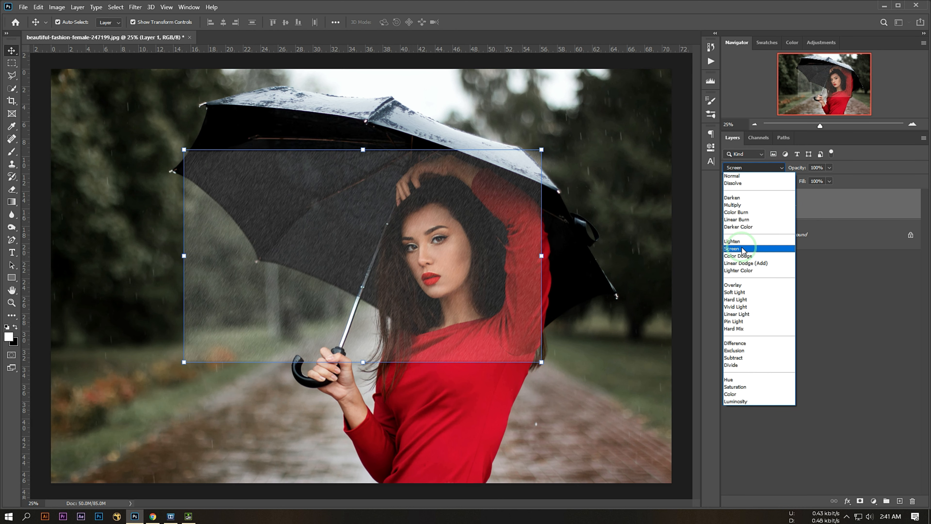
{"action": "left_click", "coordinate": [743, 249]}
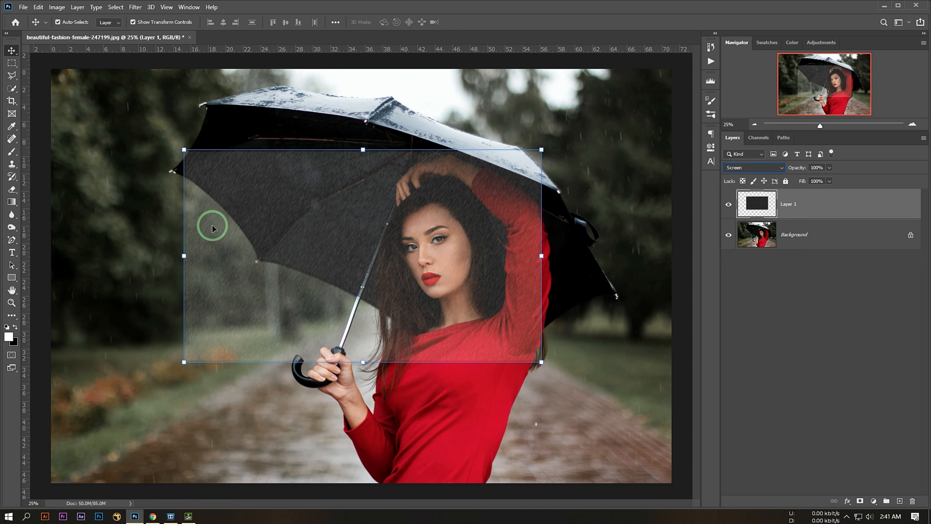
{"action": "left_click_drag", "start_coordinate": [308, 235], "coordinate": [236, 159]}
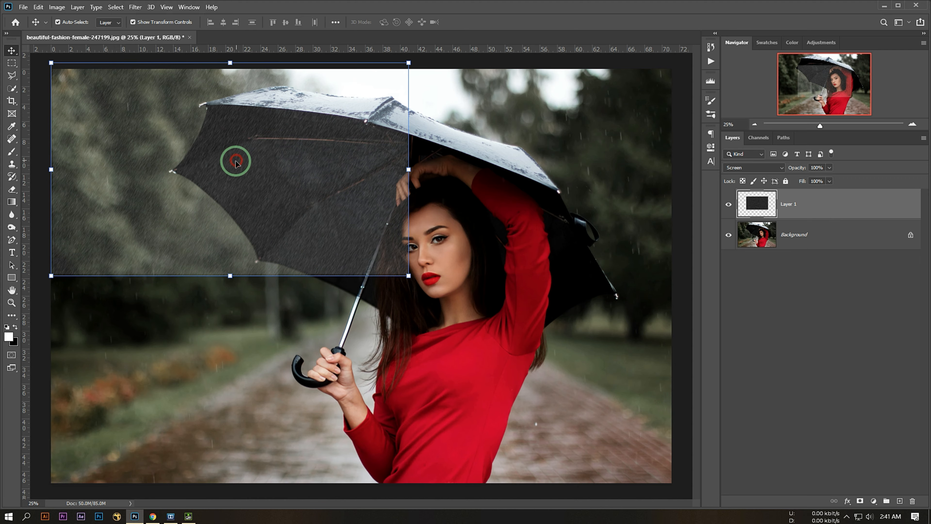
Enlarge the noise layer until it extends past all edges of the photo, apply the transform, and deselect the layer.
{"action": "left_click_drag", "start_coordinate": [408, 276], "coordinate": [660, 485]}
{"action": "key", "text": "ctrl+0"}
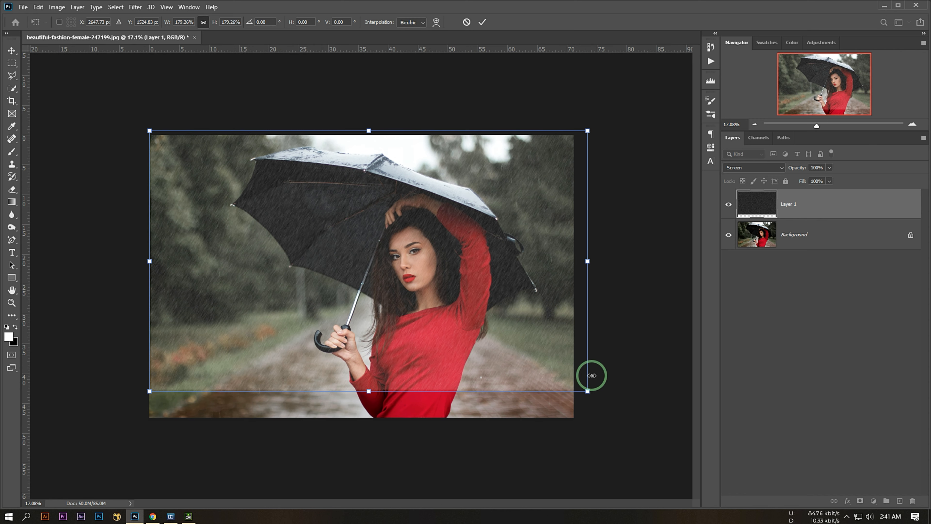
{"action": "left_click_drag", "start_coordinate": [590, 392], "coordinate": [633, 431]}
{"action": "left_click_drag", "start_coordinate": [530, 343], "coordinate": [514, 347]}
{"action": "left_click", "coordinate": [482, 23]}
{"action": "left_click", "coordinate": [638, 98]}
{"action": "scroll", "coordinate": [381, 224], "scroll_direction": "up", "scroll_amount": 3}
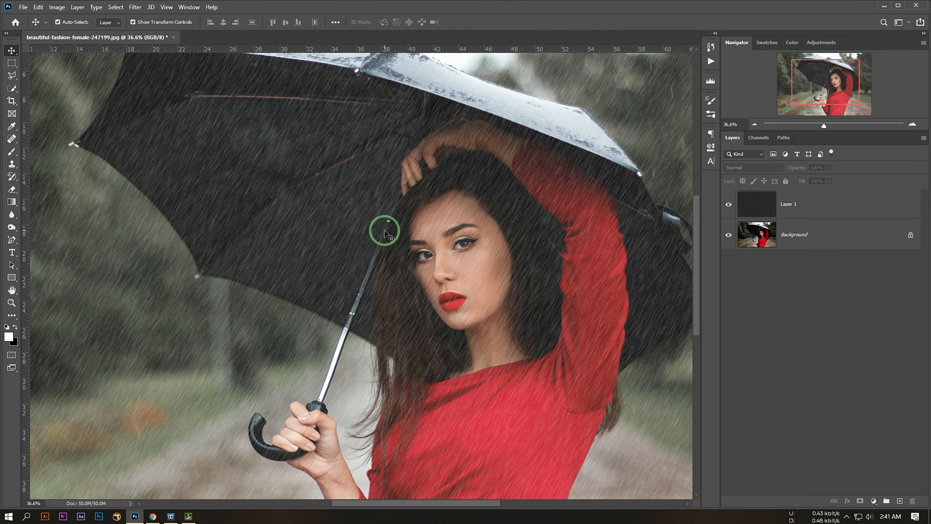
{"action": "scroll", "coordinate": [452, 244], "scroll_direction": "down", "scroll_amount": 1}
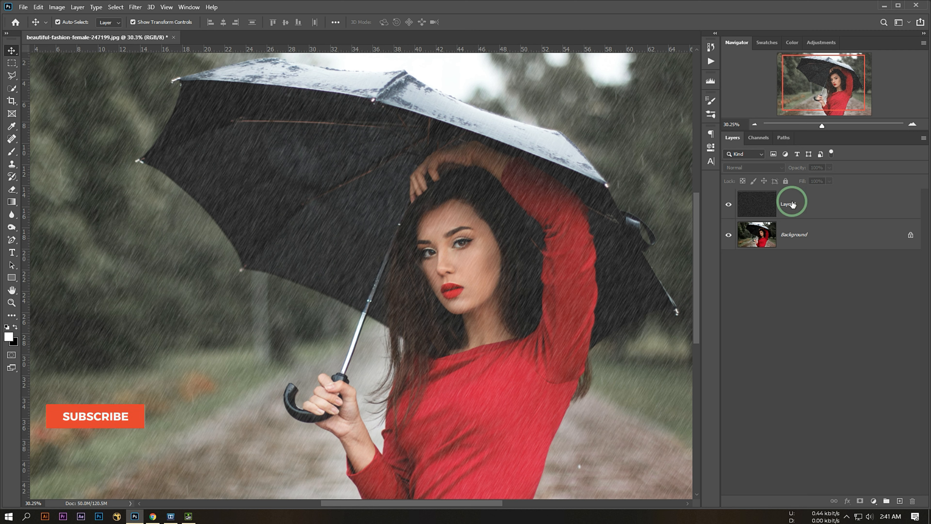
Adjust the Levels of the rain layer with black input level 47 and white input level 132.
{"action": "left_click", "coordinate": [800, 204]}
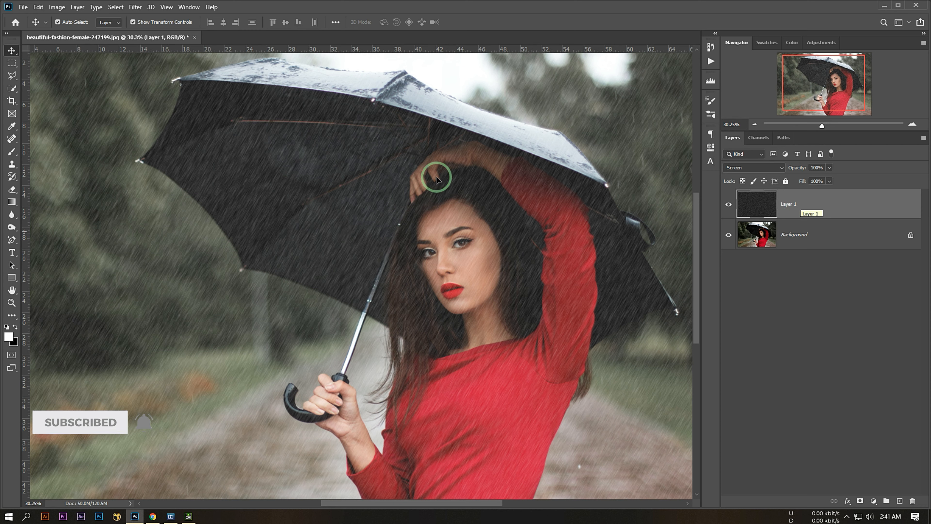
{"action": "left_click", "coordinate": [57, 7]}
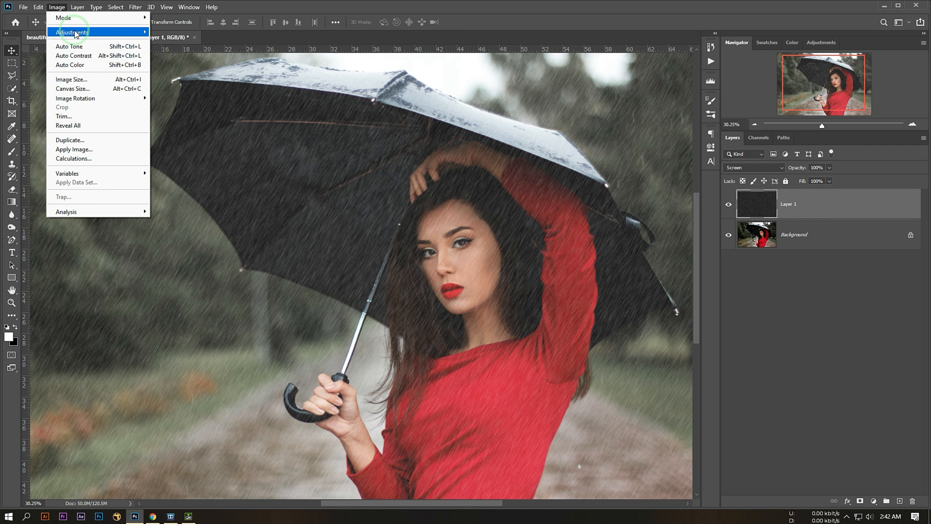
{"action": "mouse_move", "coordinate": [85, 32]}
{"action": "left_click", "coordinate": [175, 42]}
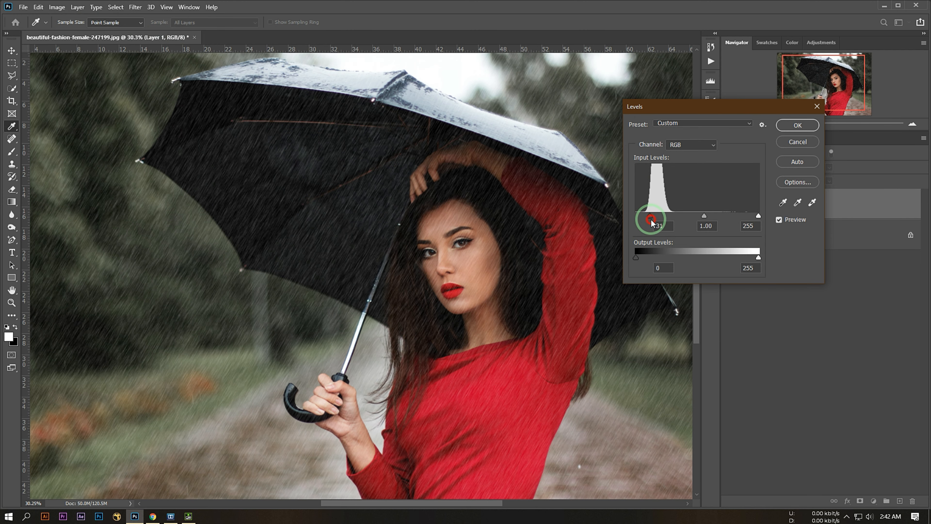
{"action": "left_click_drag", "start_coordinate": [651, 221], "coordinate": [664, 223]}
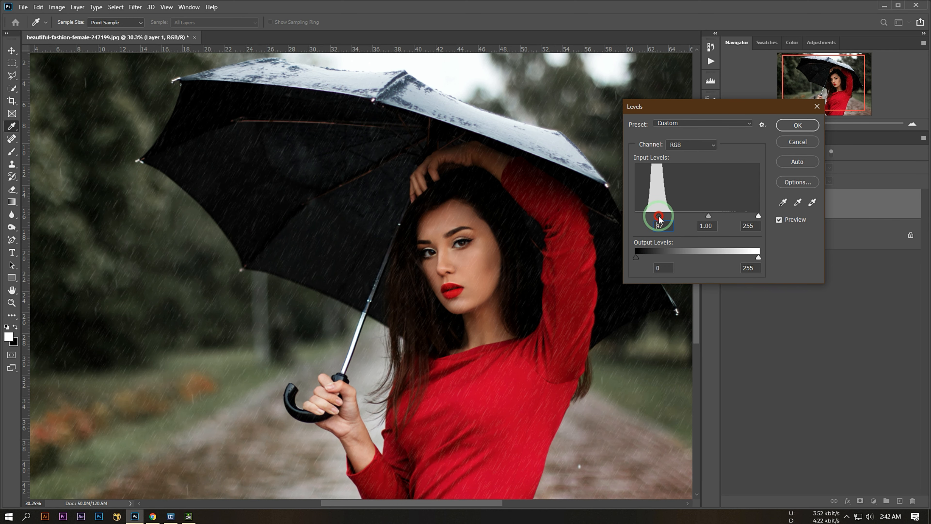
{"action": "left_click", "coordinate": [659, 218]}
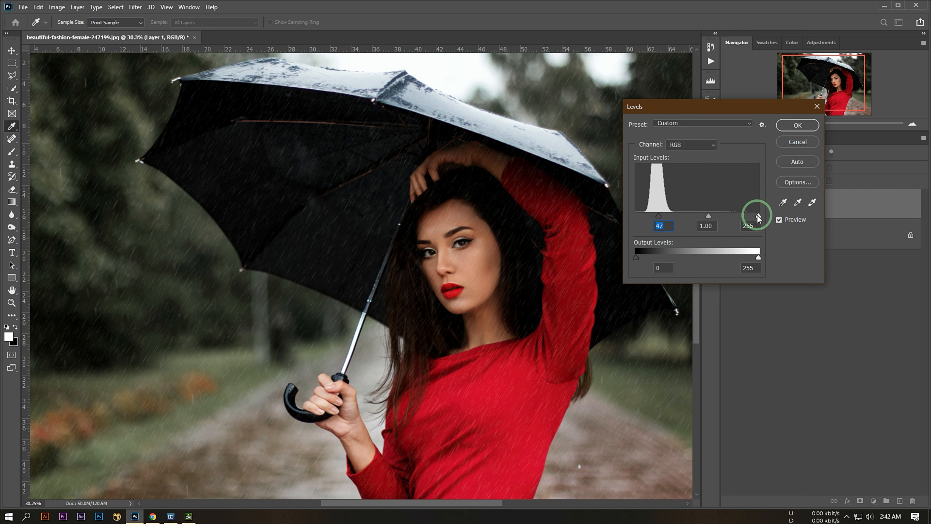
{"action": "left_click_drag", "start_coordinate": [754, 218], "coordinate": [700, 218]}
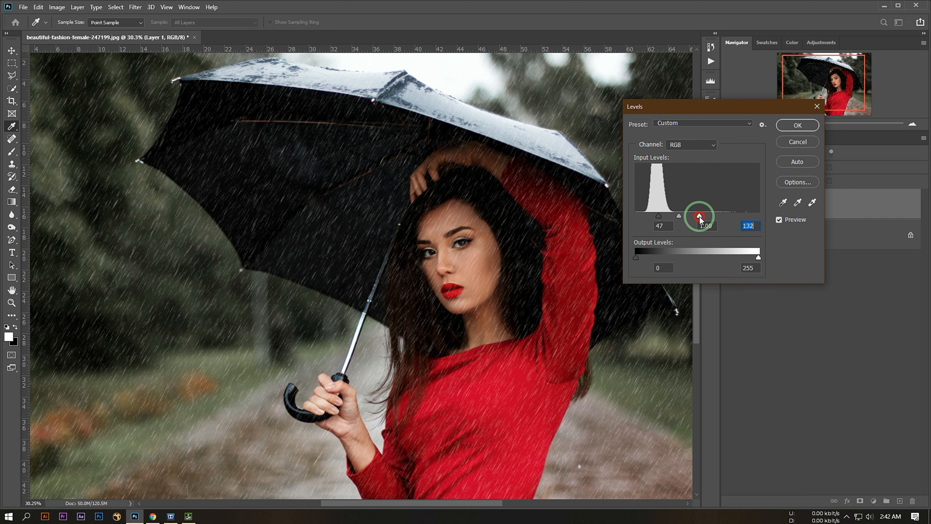
{"action": "left_click", "coordinate": [798, 125]}
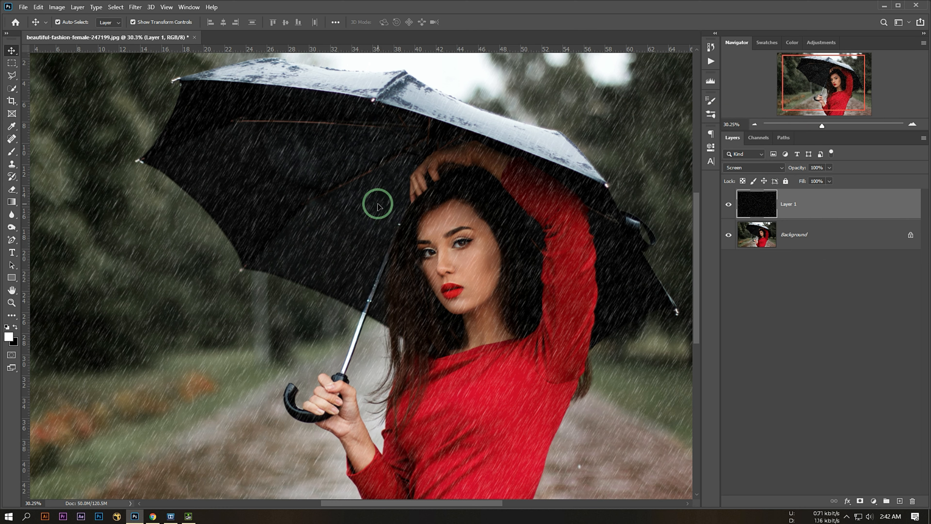
Apply a second Motion Blur to the rain layer at an angle of 60°, adjusting the distance to soften the streaks.
{"action": "scroll", "coordinate": [378, 204], "scroll_direction": "down", "scroll_amount": 4}
{"action": "scroll", "coordinate": [301, 201], "scroll_direction": "up", "scroll_amount": 2}
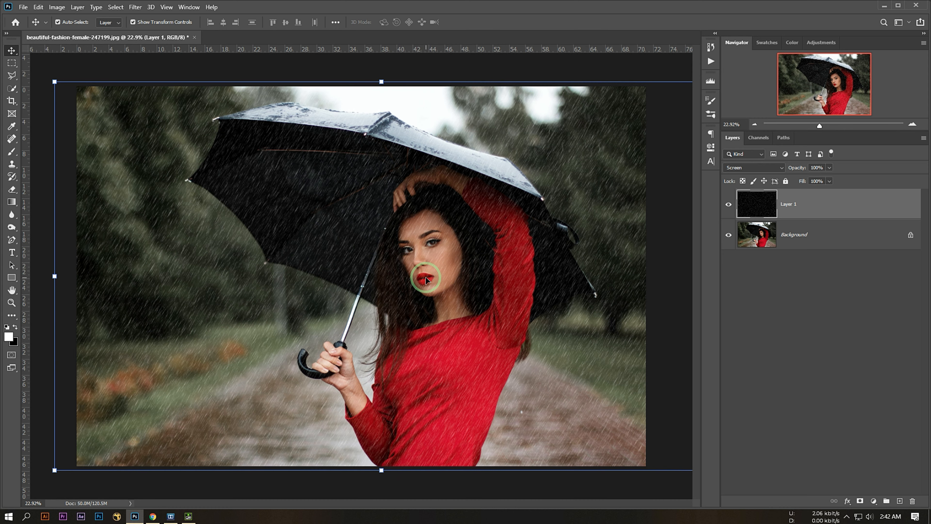
{"action": "scroll", "coordinate": [426, 280], "scroll_direction": "up", "scroll_amount": 3}
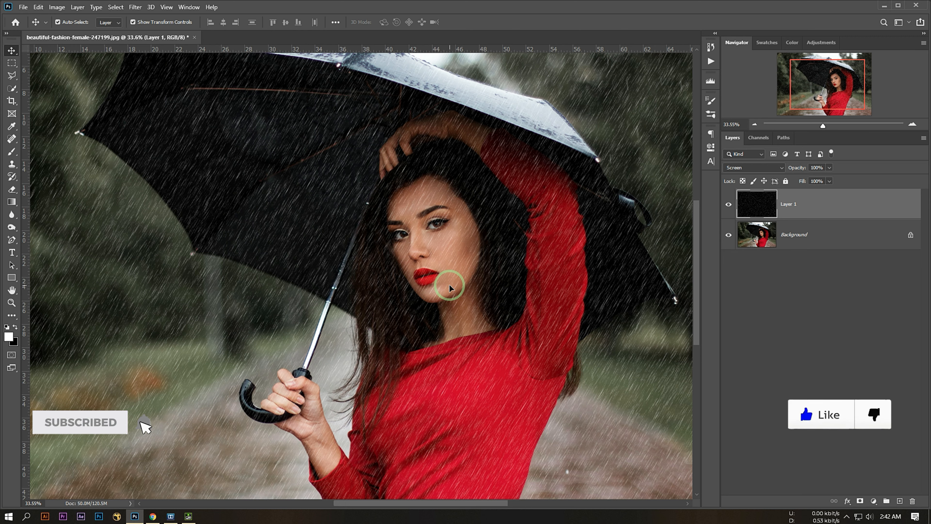
{"action": "scroll", "coordinate": [322, 208], "scroll_direction": "down", "scroll_amount": 2}
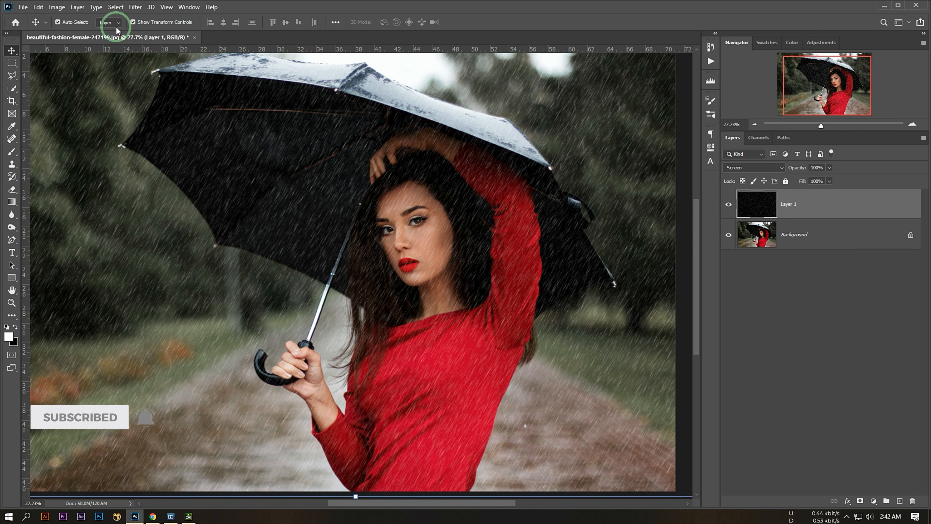
{"action": "left_click", "coordinate": [140, 9]}
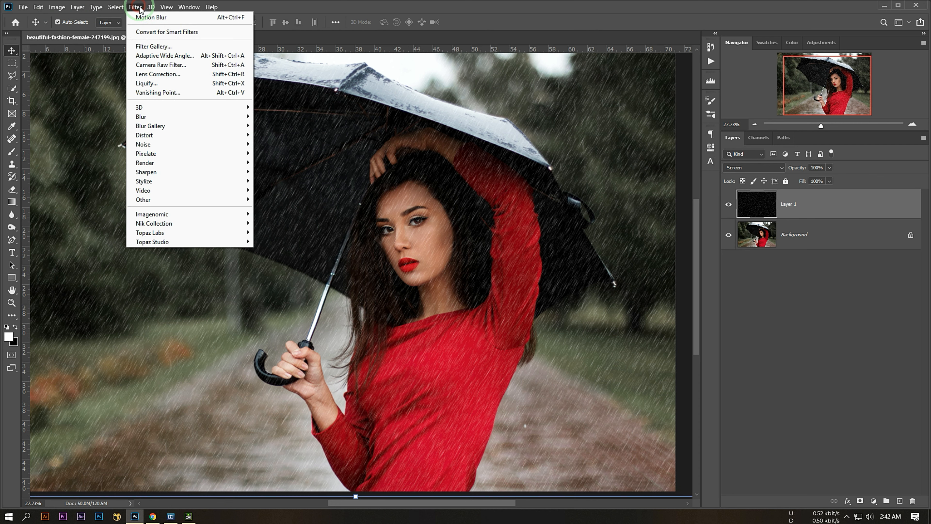
{"action": "mouse_move", "coordinate": [179, 116]}
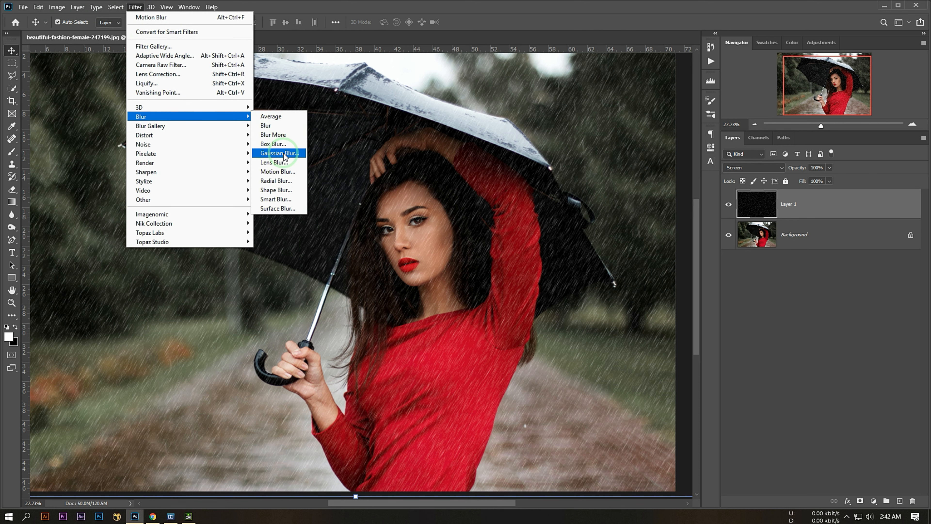
{"action": "left_click", "coordinate": [285, 172]}
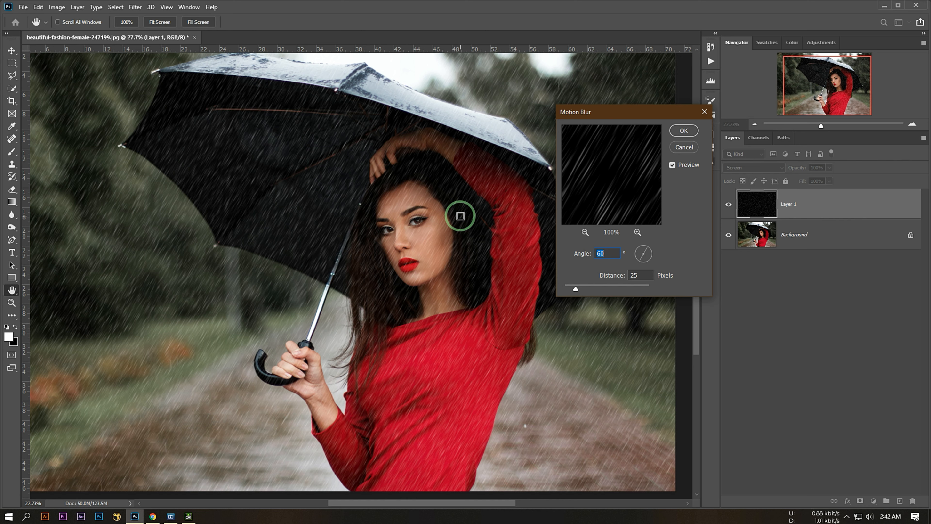
{"action": "mouse_move", "coordinate": [576, 289]}
{"action": "left_mouse_down"}
{"action": "mouse_move", "coordinate": [599, 291]}
{"action": "mouse_move", "coordinate": [581, 290]}
{"action": "left_mouse_up"}
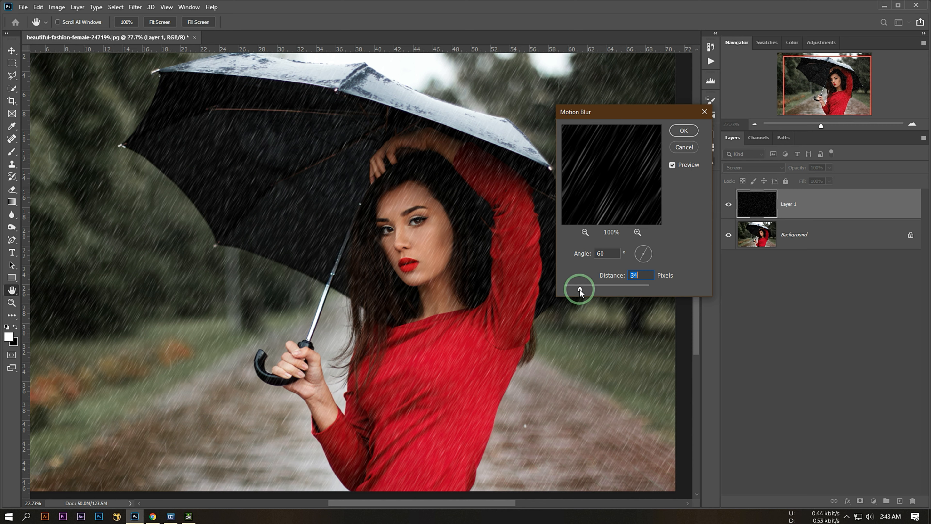
{"action": "mouse_move", "coordinate": [580, 290]}
{"action": "left_mouse_down"}
{"action": "mouse_move", "coordinate": [572, 289]}
{"action": "mouse_move", "coordinate": [580, 291]}
{"action": "left_mouse_up"}
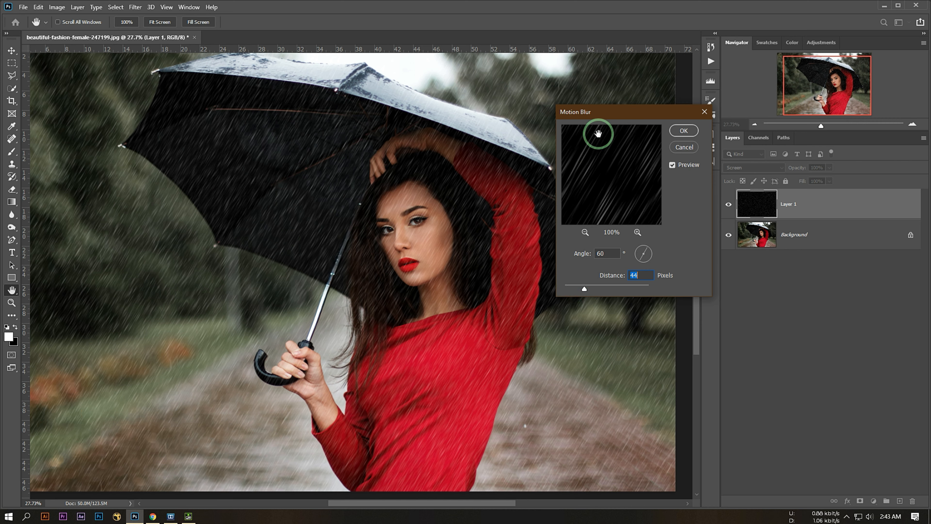
{"action": "left_click_drag", "start_coordinate": [607, 111], "coordinate": [676, 104]}
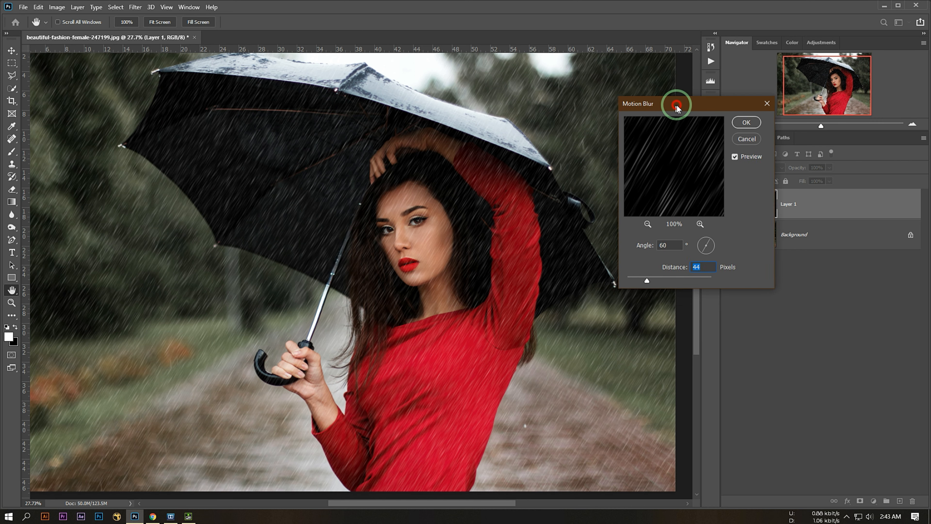
{"action": "left_click_drag", "start_coordinate": [687, 280], "coordinate": [645, 281]}
{"action": "left_click", "coordinate": [643, 281]}
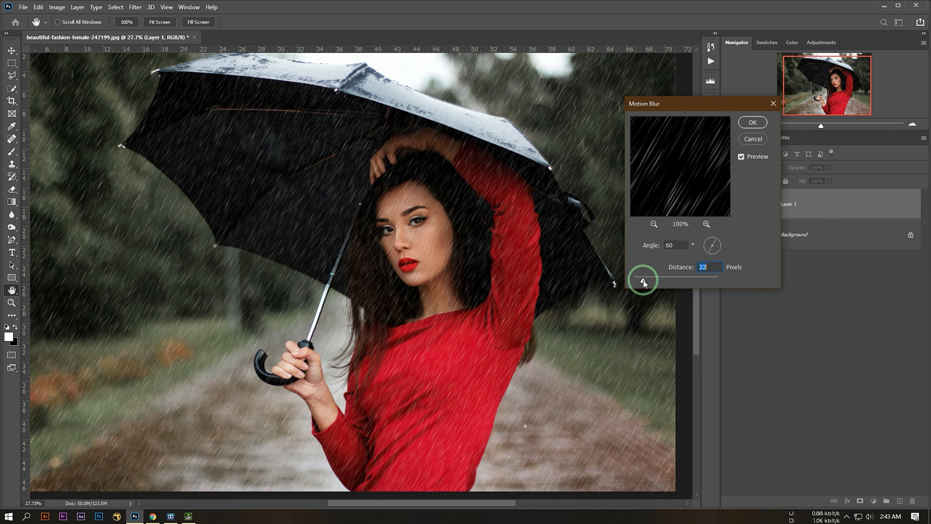
{"action": "left_click_drag", "start_coordinate": [644, 280], "coordinate": [647, 281]}
{"action": "left_click", "coordinate": [752, 122]}
{"action": "key", "text": "v"}
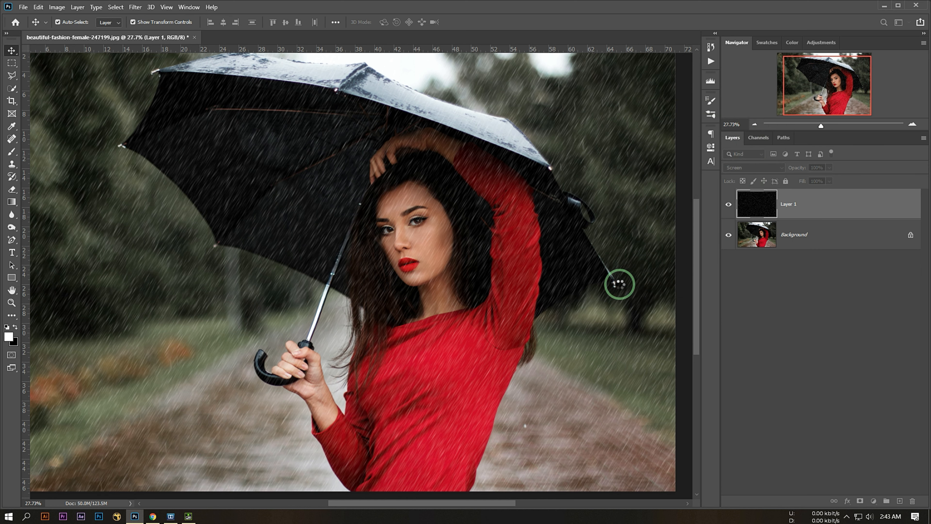
{"action": "scroll", "coordinate": [378, 242], "scroll_direction": "down", "scroll_amount": 1}
{"action": "scroll", "coordinate": [444, 235], "scroll_direction": "down", "scroll_amount": 1}
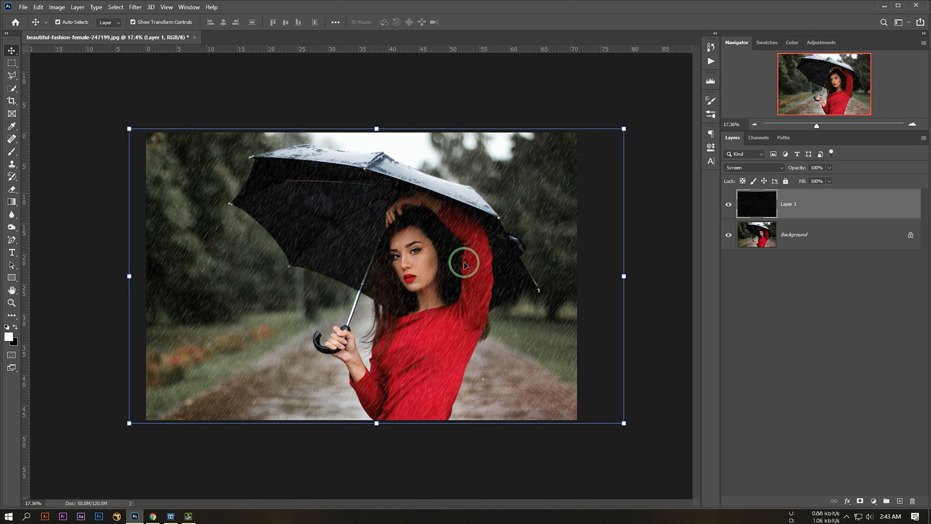
Adjust the Levels of the rain layer again, raising the black input level to 8.
{"action": "scroll", "coordinate": [381, 257], "scroll_direction": "up", "scroll_amount": 2}
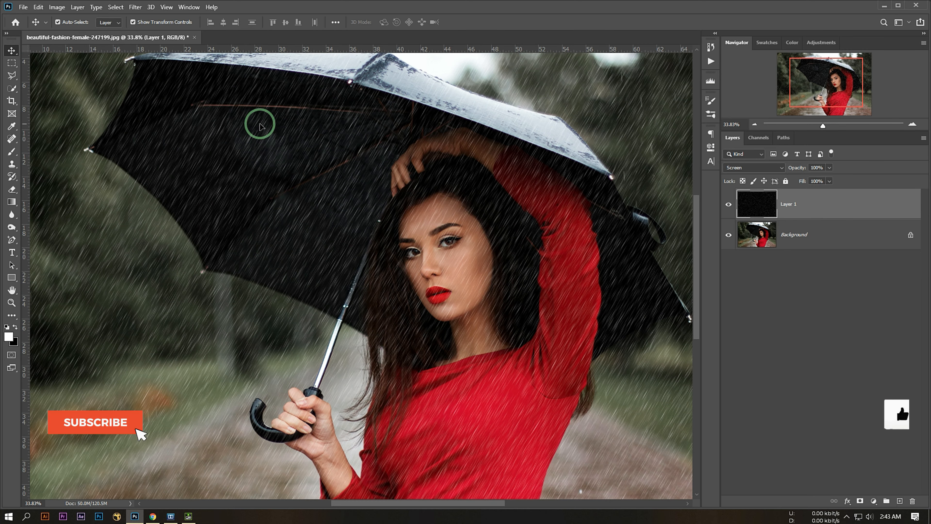
{"action": "left_click", "coordinate": [53, 8]}
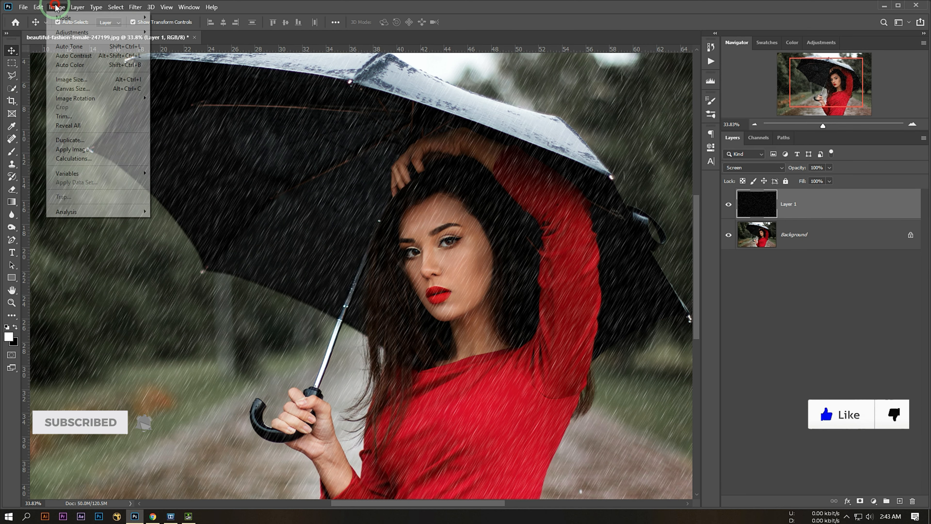
{"action": "mouse_move", "coordinate": [96, 32]}
{"action": "left_click", "coordinate": [181, 40]}
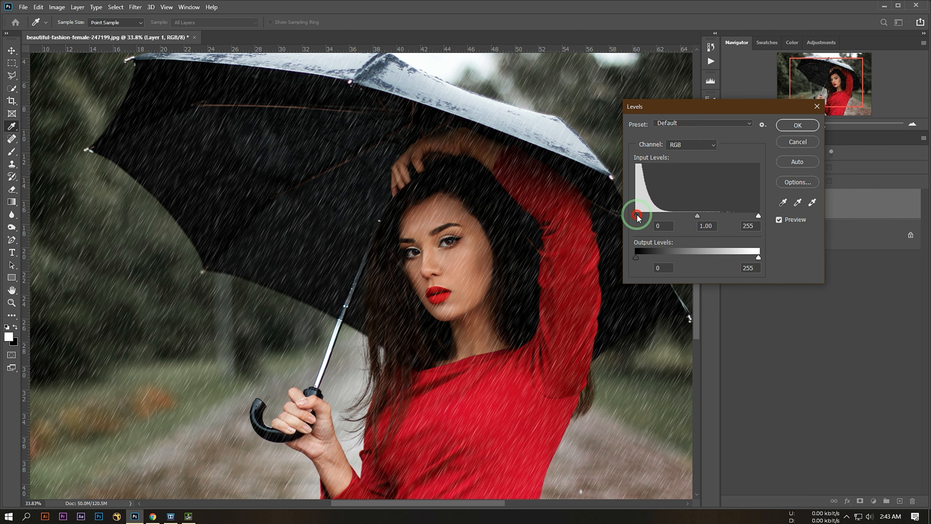
{"action": "left_click_drag", "start_coordinate": [639, 215], "coordinate": [636, 216]}
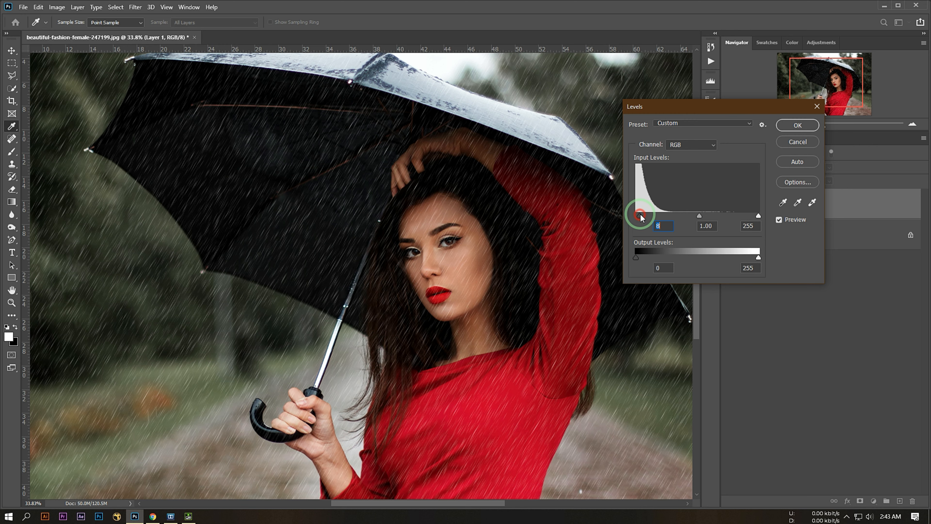
{"action": "left_click", "coordinate": [798, 125]}
{"action": "key", "text": "v"}
{"action": "scroll", "coordinate": [401, 198], "scroll_direction": "down", "scroll_amount": 3}
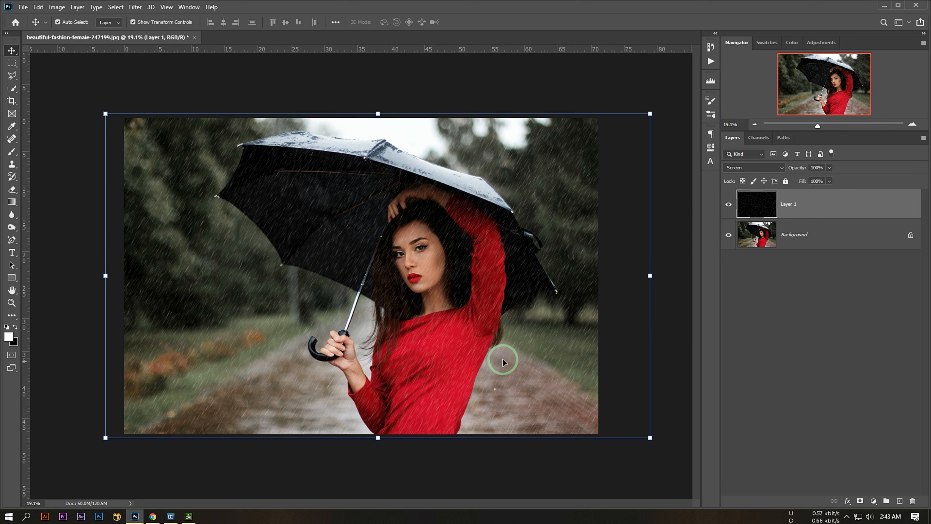
Add a white layer mask to the rain layer and ready the Brush tool with black as the foreground color.
{"action": "scroll", "coordinate": [465, 253], "scroll_direction": "up", "scroll_amount": 2}
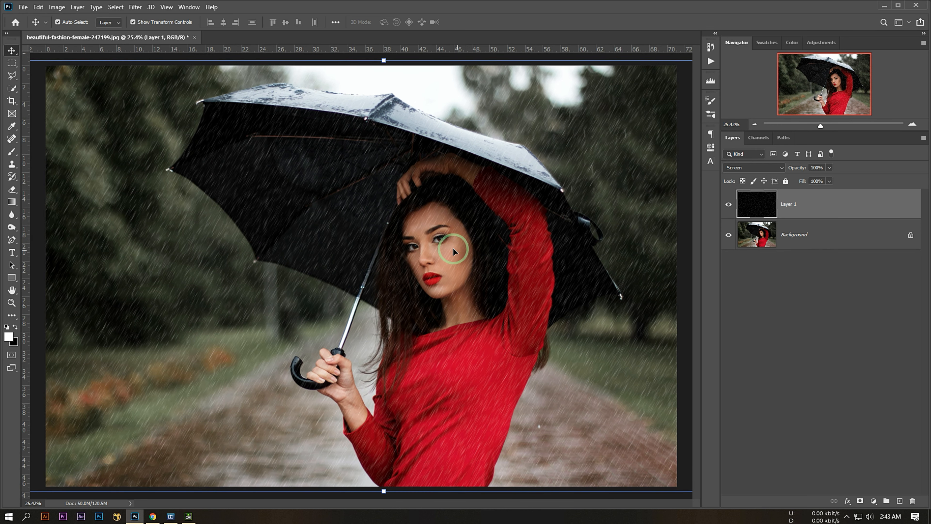
{"action": "scroll", "coordinate": [459, 254], "scroll_direction": "up", "scroll_amount": 3}
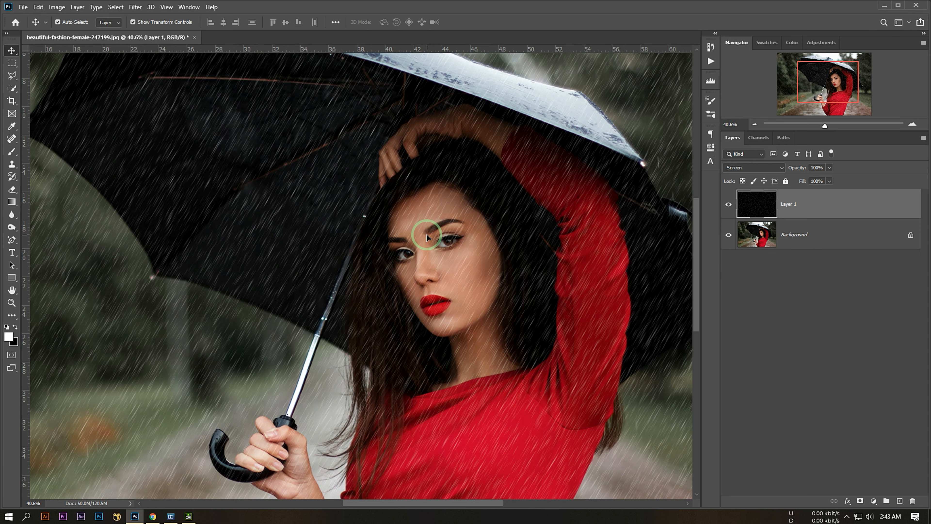
{"action": "left_click", "coordinate": [861, 500]}
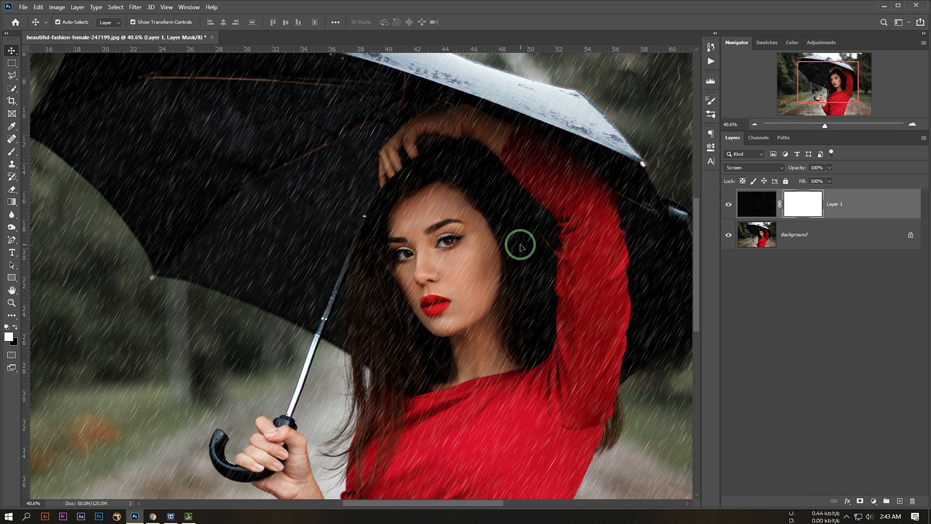
{"action": "scroll", "coordinate": [422, 247], "scroll_direction": "down", "scroll_amount": 2}
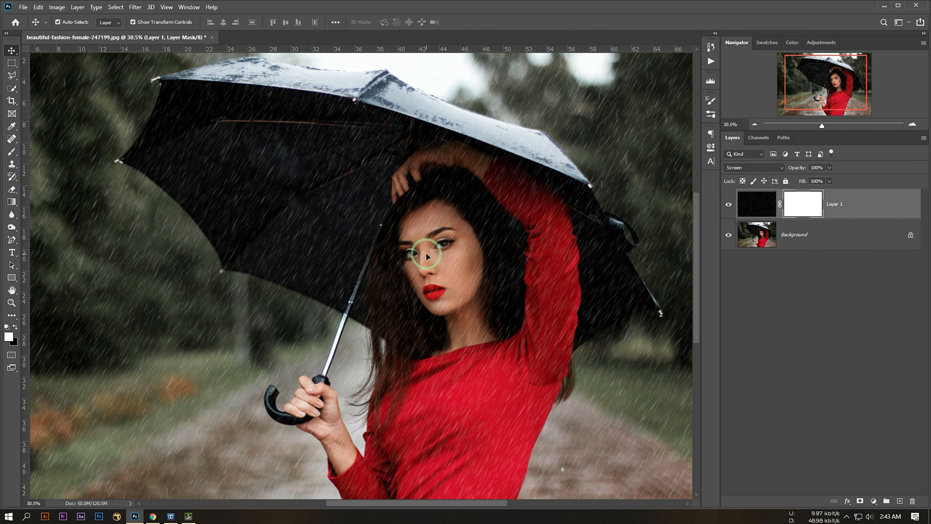
{"action": "left_click", "coordinate": [11, 151]}
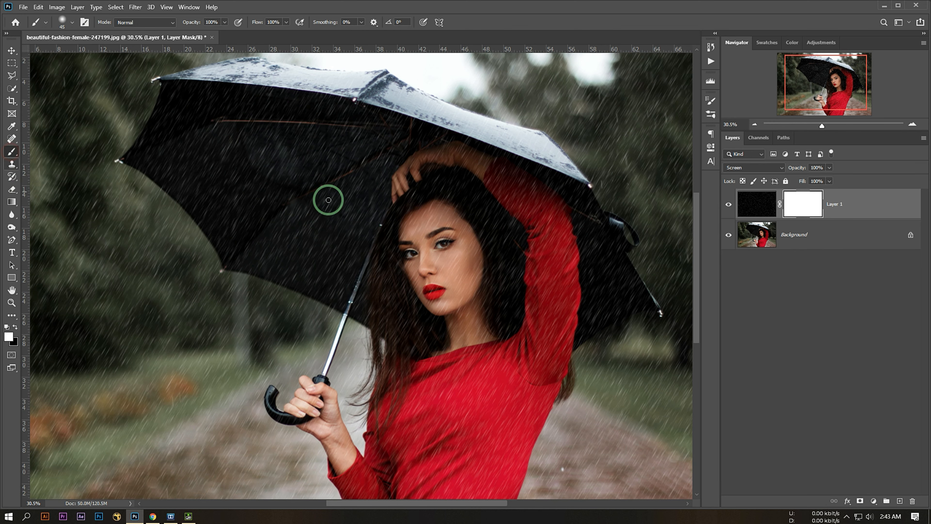
{"action": "left_click", "coordinate": [15, 326]}
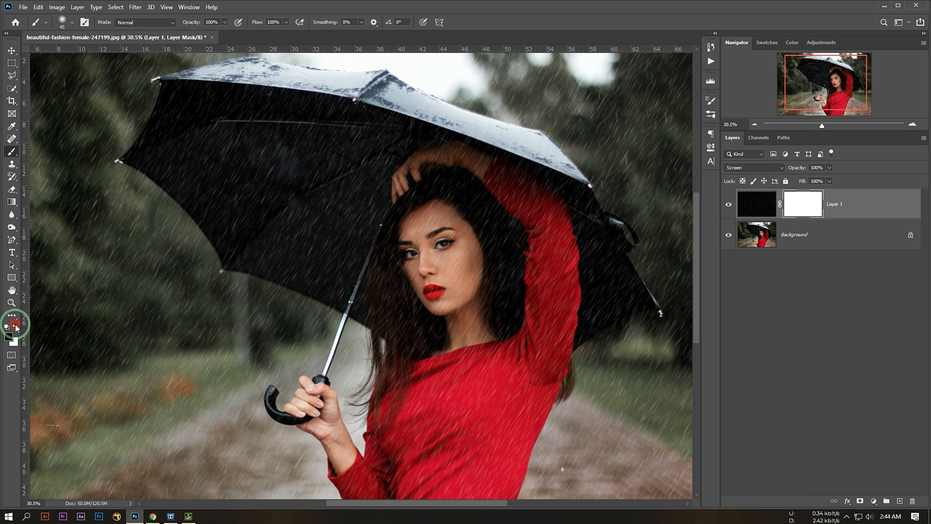
Enlarge the brush to 800 px and dab black on the mask over the woman's face to hide the rain there.
{"action": "key", "text": "bracketright"}
{"action": "key", "text": "bracketright"}
{"action": "key", "text": "bracketright"}
{"action": "key", "text": "bracketright"}
{"action": "key", "text": "bracketright"}
{"action": "key", "text": "bracketright"}
{"action": "key", "text": "bracketright"}
{"action": "key", "text": "bracketright"}
{"action": "key", "text": "bracketright"}
{"action": "key", "text": "bracketright"}
{"action": "key", "text": "bracketright"}
{"action": "key", "text": "bracketright"}
{"action": "key", "text": "bracketright"}
{"action": "key", "text": "bracketright"}
{"action": "key", "text": "bracketright"}
{"action": "key", "text": "bracketright"}
{"action": "key", "text": "bracketright"}
{"action": "left_click", "coordinate": [440, 237]}
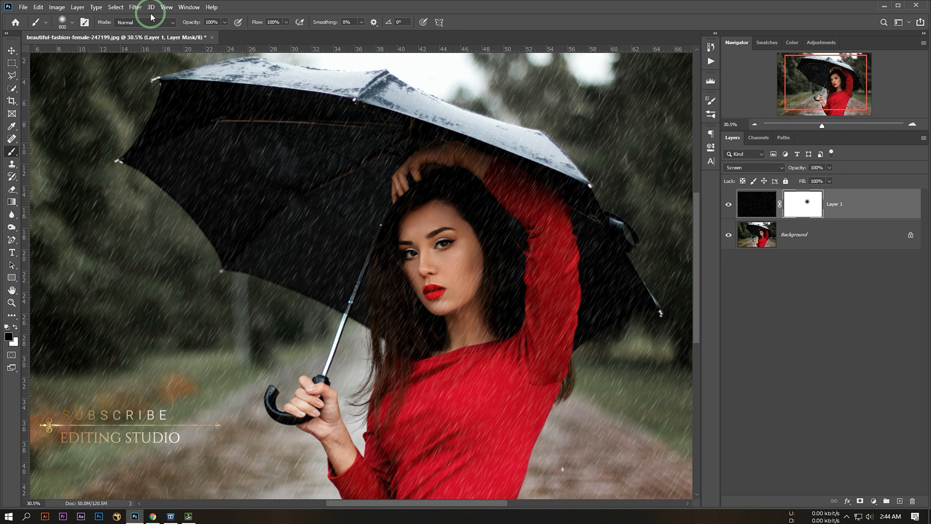
Lower the brush to 47% opacity and 29% flow, and paint the mask over the woman's hair and body to thin the rain.
{"action": "left_click_drag", "start_coordinate": [197, 25], "coordinate": [173, 25]}
{"action": "left_click_drag", "start_coordinate": [261, 23], "coordinate": [224, 28]}
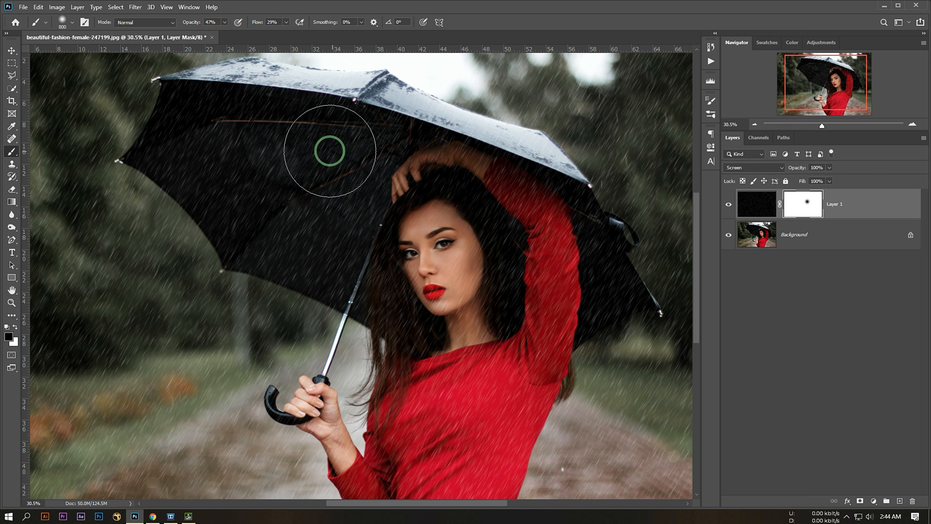
{"action": "mouse_move", "coordinate": [422, 168]}
{"action": "left_mouse_down"}
{"action": "mouse_move", "coordinate": [521, 221]}
{"action": "mouse_move", "coordinate": [484, 193]}
{"action": "mouse_move", "coordinate": [370, 164]}
{"action": "mouse_move", "coordinate": [415, 313]}
{"action": "mouse_move", "coordinate": [408, 367]}
{"action": "mouse_move", "coordinate": [419, 390]}
{"action": "mouse_move", "coordinate": [447, 359]}
{"action": "mouse_move", "coordinate": [447, 329]}
{"action": "mouse_move", "coordinate": [476, 309]}
{"action": "mouse_move", "coordinate": [488, 285]}
{"action": "mouse_move", "coordinate": [486, 239]}
{"action": "mouse_move", "coordinate": [524, 291]}
{"action": "mouse_move", "coordinate": [555, 306]}
{"action": "mouse_move", "coordinate": [560, 261]}
{"action": "mouse_move", "coordinate": [538, 225]}
{"action": "mouse_move", "coordinate": [575, 260]}
{"action": "mouse_move", "coordinate": [477, 406]}
{"action": "left_mouse_up"}
Paint the mask over the underside of the umbrella and the face to fade the rain, and deselect the layer.
{"action": "scroll", "coordinate": [421, 330], "scroll_direction": "down", "scroll_amount": 3}
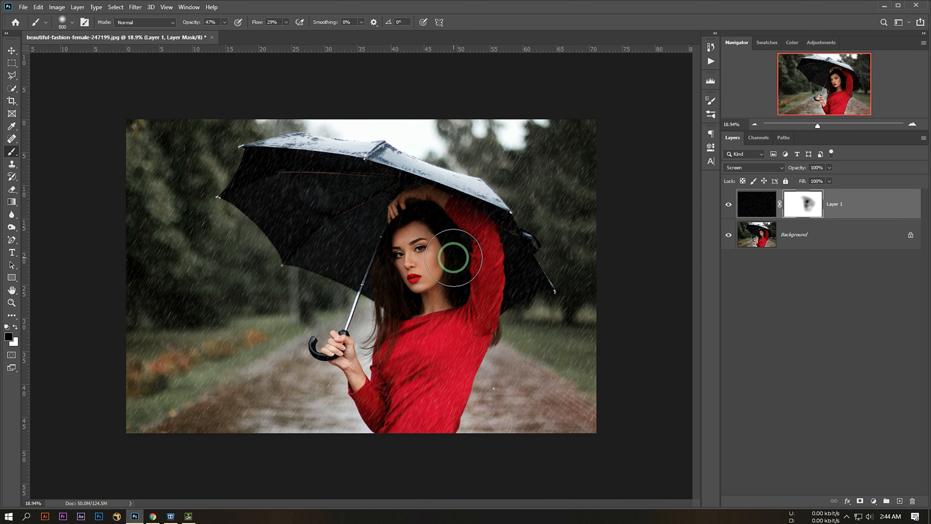
{"action": "left_click", "coordinate": [373, 227]}
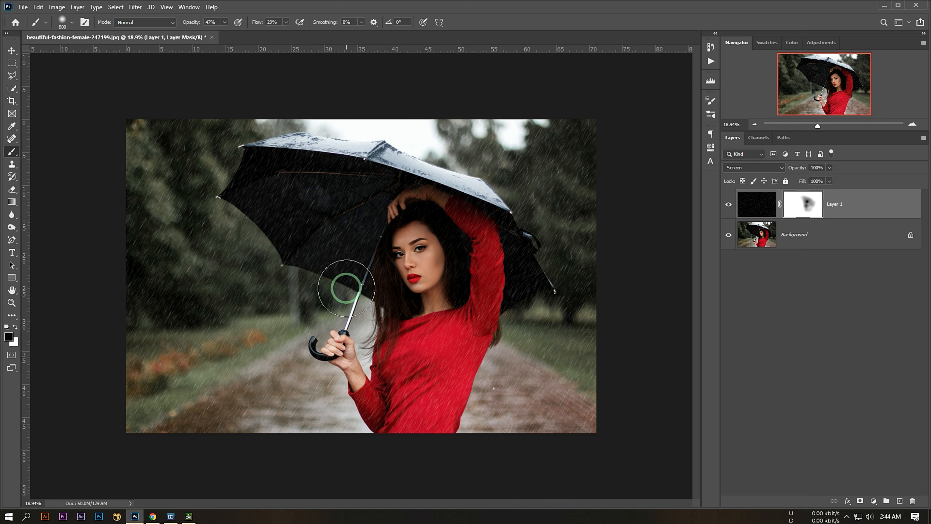
{"action": "mouse_move", "coordinate": [375, 192]}
{"action": "left_mouse_down"}
{"action": "mouse_move", "coordinate": [273, 173]}
{"action": "mouse_move", "coordinate": [336, 190]}
{"action": "left_mouse_up"}
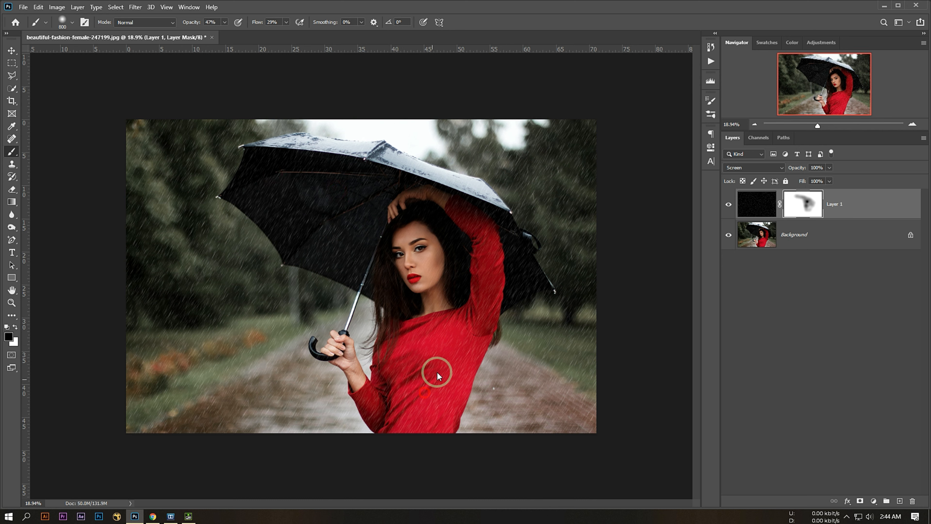
{"action": "left_click", "coordinate": [415, 256]}
{"action": "scroll", "coordinate": [405, 248], "scroll_direction": "up", "scroll_amount": 3}
{"action": "scroll", "coordinate": [405, 248], "scroll_direction": "down", "scroll_amount": 1}
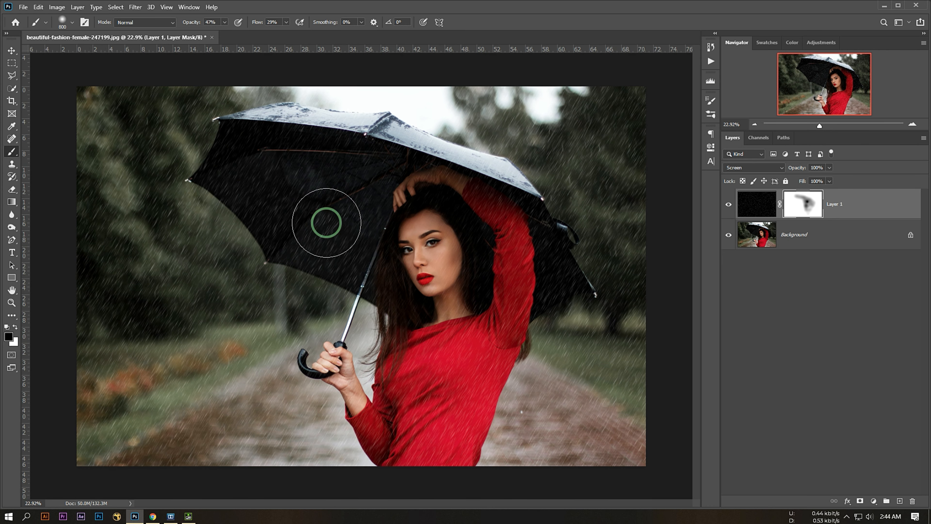
{"action": "left_click", "coordinate": [10, 46]}
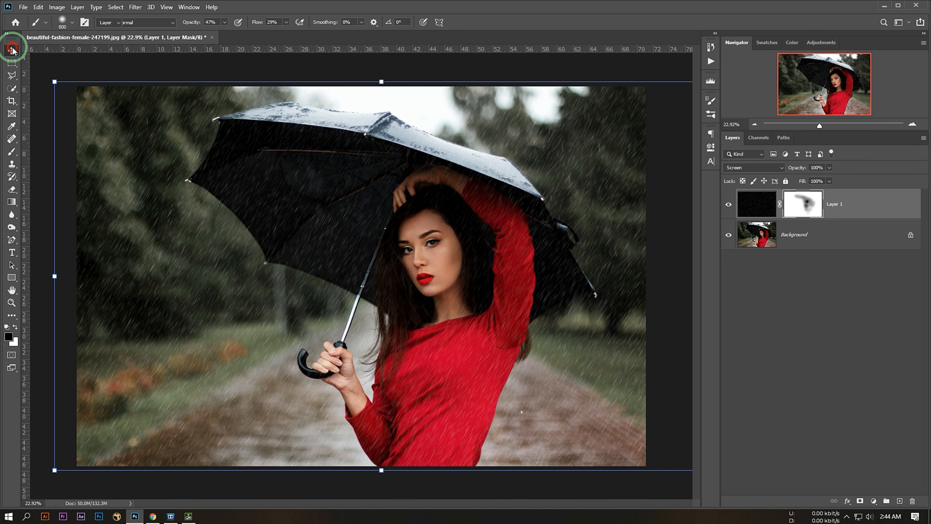
{"action": "left_click", "coordinate": [36, 76]}
Compare the photo with and without rain by toggling the rain layer's visibility, leaving the layer shown.
{"action": "scroll", "coordinate": [385, 253], "scroll_direction": "up", "scroll_amount": 1}
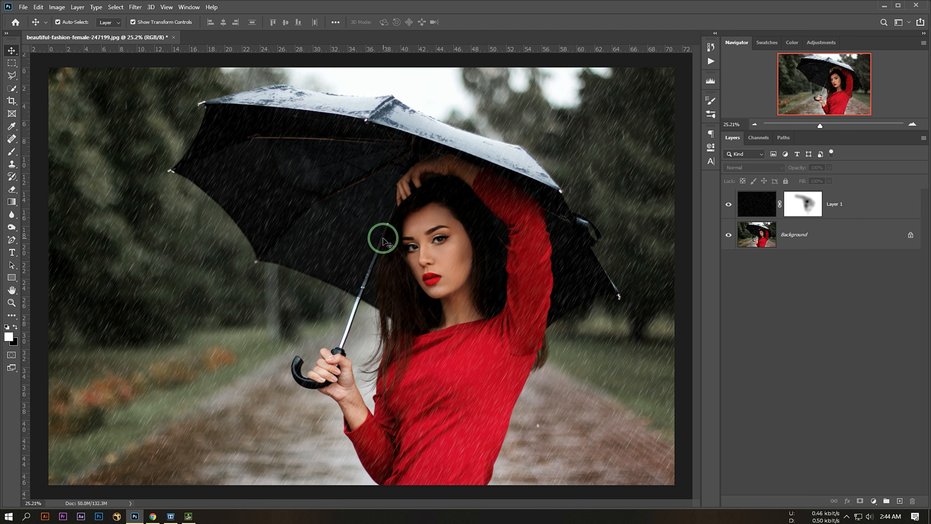
{"action": "scroll", "coordinate": [504, 255], "scroll_direction": "up", "scroll_amount": 1}
{"action": "scroll", "coordinate": [347, 188], "scroll_direction": "up", "scroll_amount": 1}
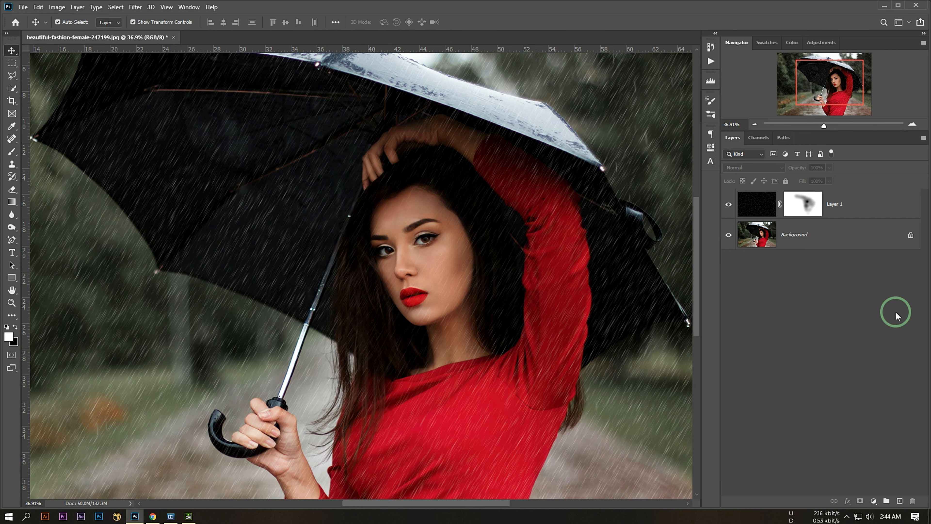
{"action": "left_click", "coordinate": [729, 204]}
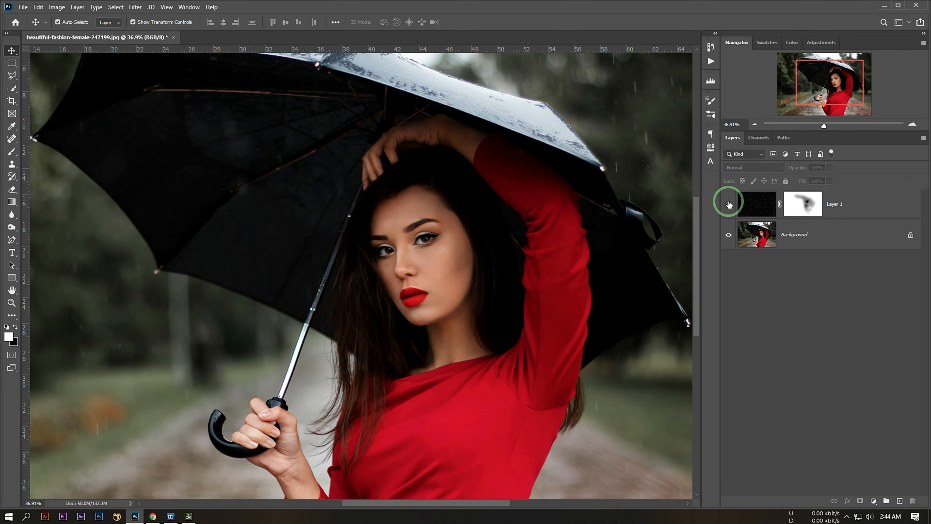
{"action": "left_click", "coordinate": [728, 204]}
{"action": "left_click", "coordinate": [729, 204]}
{"action": "left_click", "coordinate": [729, 204]}
{"action": "scroll", "coordinate": [428, 265], "scroll_direction": "down", "scroll_amount": 3}
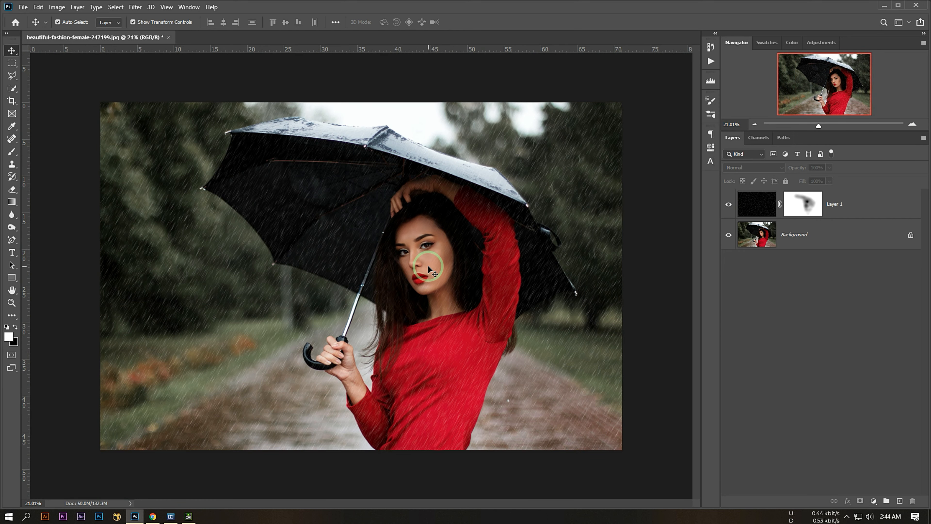
{"action": "left_click", "coordinate": [885, 5]}
{"action": "right_click", "coordinate": [598, 109]}
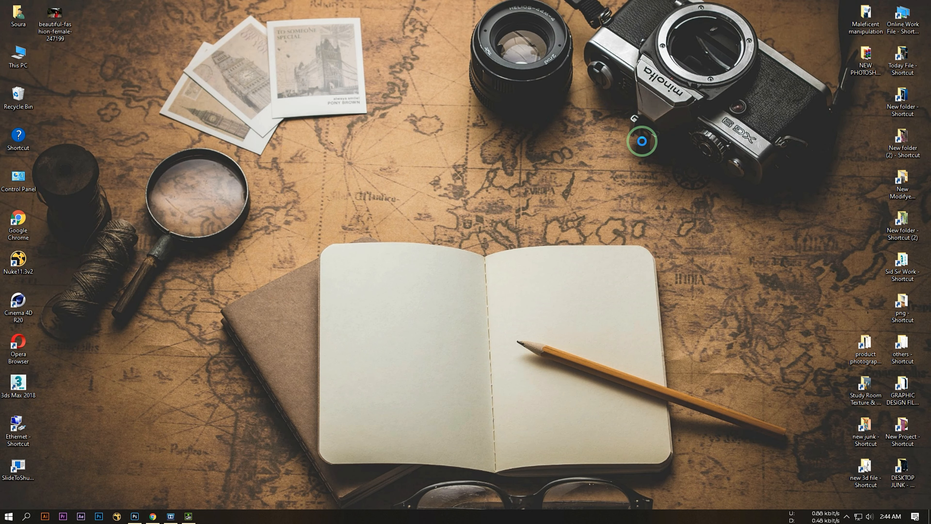
{"action": "left_click", "coordinate": [640, 143]}
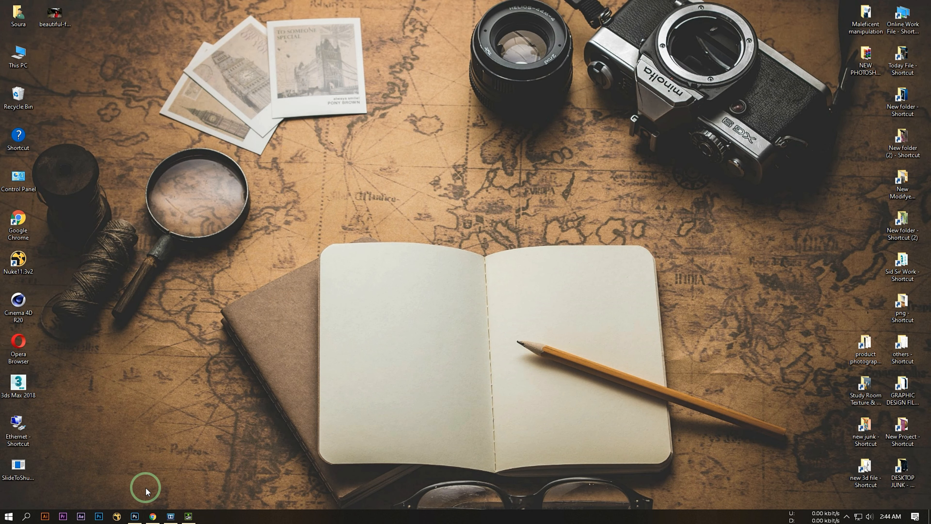
{"action": "left_click", "coordinate": [134, 517]}
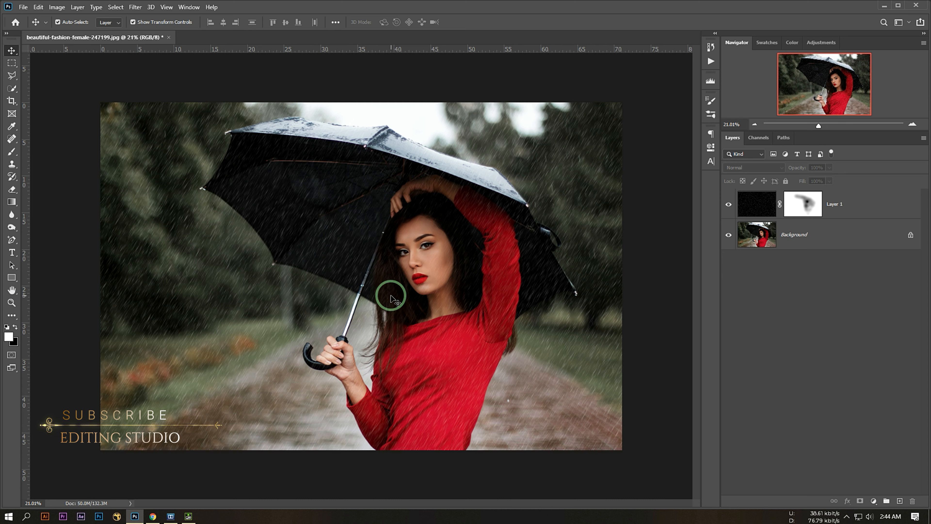